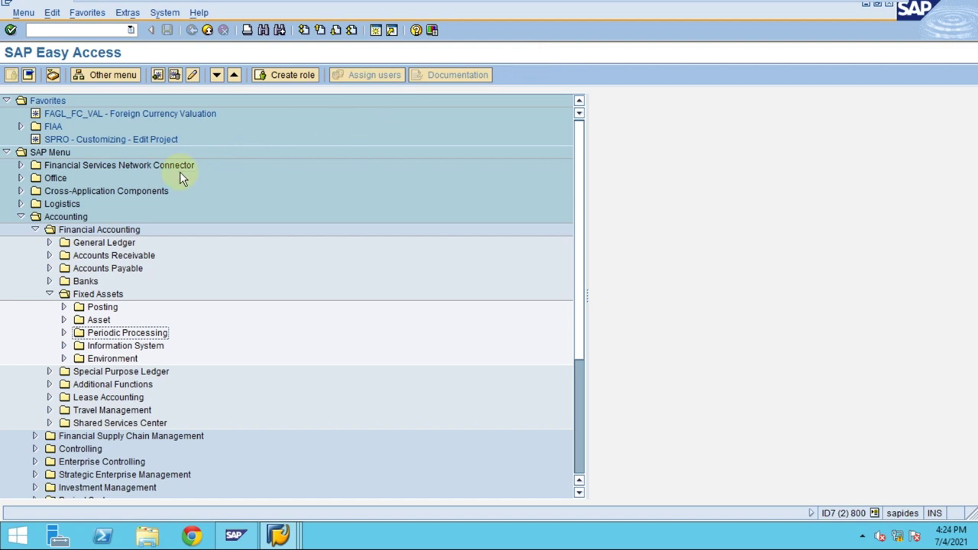
- Expand the Easy Access menu through Accounting > Financial Accounting > Fixed Assets
{"action": "left_click", "coordinate": [90, 320]}
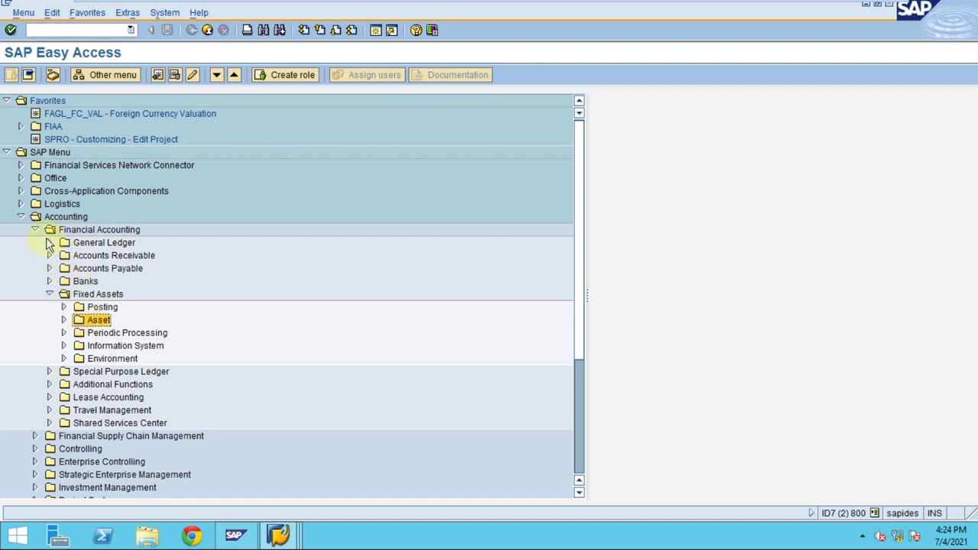
{"action": "left_click", "coordinate": [52, 217]}
{"action": "left_click", "coordinate": [79, 230]}
{"action": "left_click", "coordinate": [86, 296]}
{"action": "left_click", "coordinate": [49, 218]}
{"action": "left_click", "coordinate": [69, 231]}
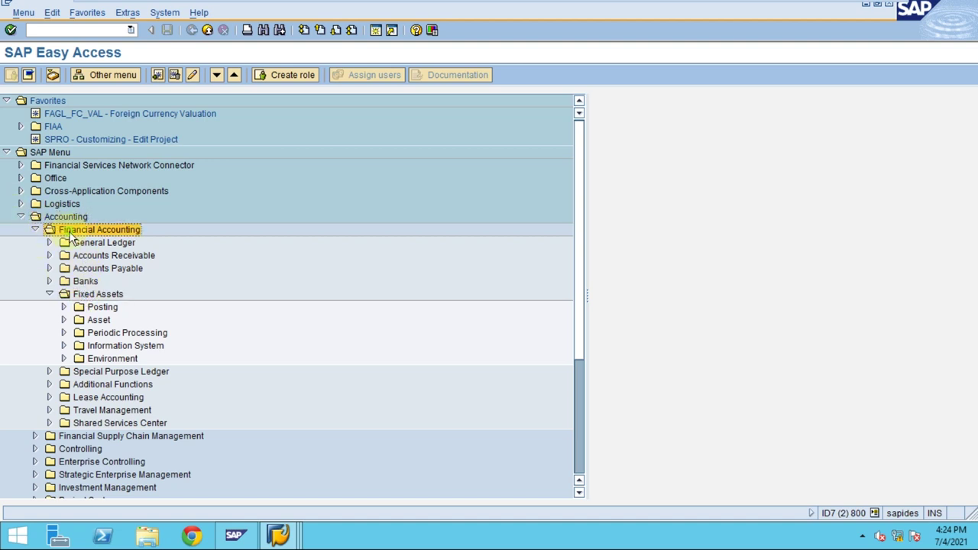
{"action": "left_click", "coordinate": [97, 319]}
- Drill into Posting > Acquisition > External Acquisition and select F-90 - With Vendor
{"action": "left_click", "coordinate": [99, 308]}
{"action": "left_click", "coordinate": [64, 308]}
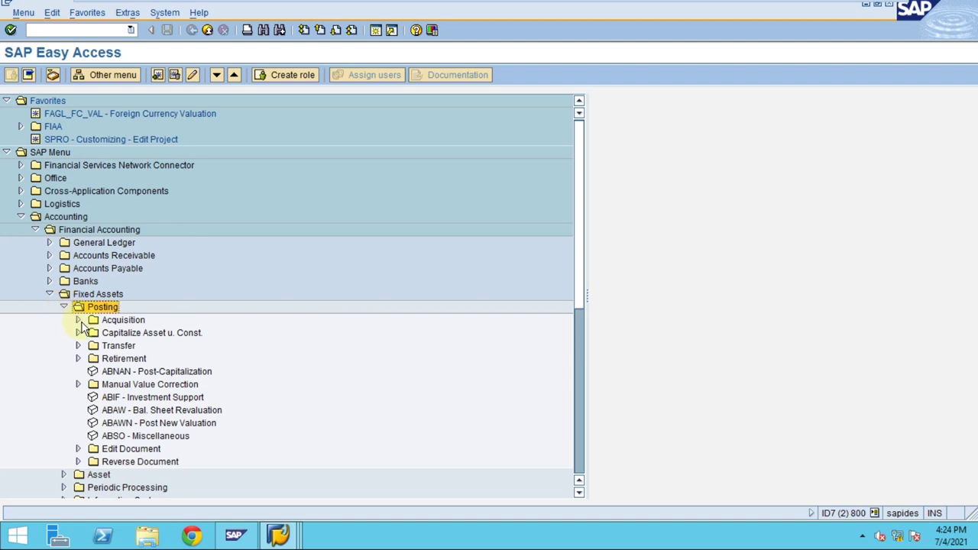
{"action": "left_click", "coordinate": [78, 321]}
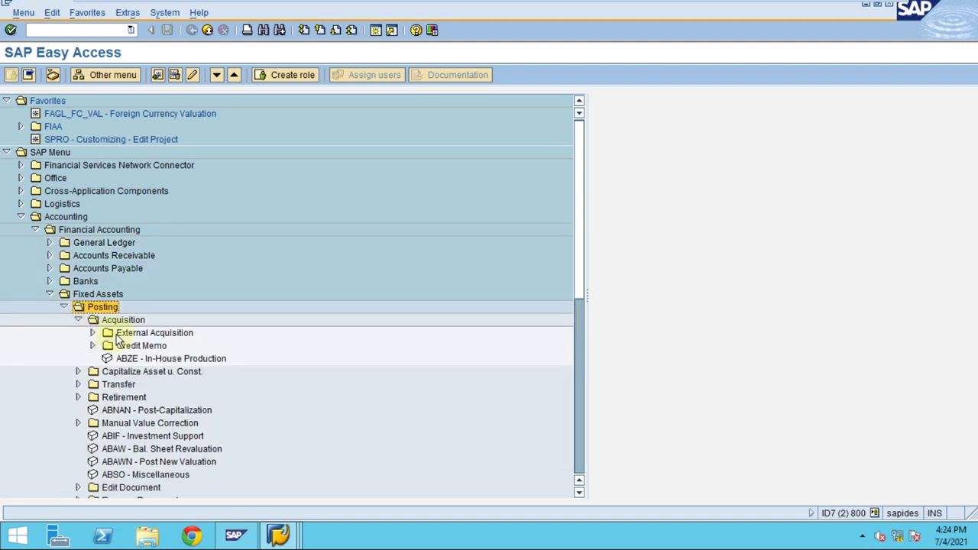
{"action": "left_click", "coordinate": [107, 333]}
{"action": "left_click", "coordinate": [91, 334]}
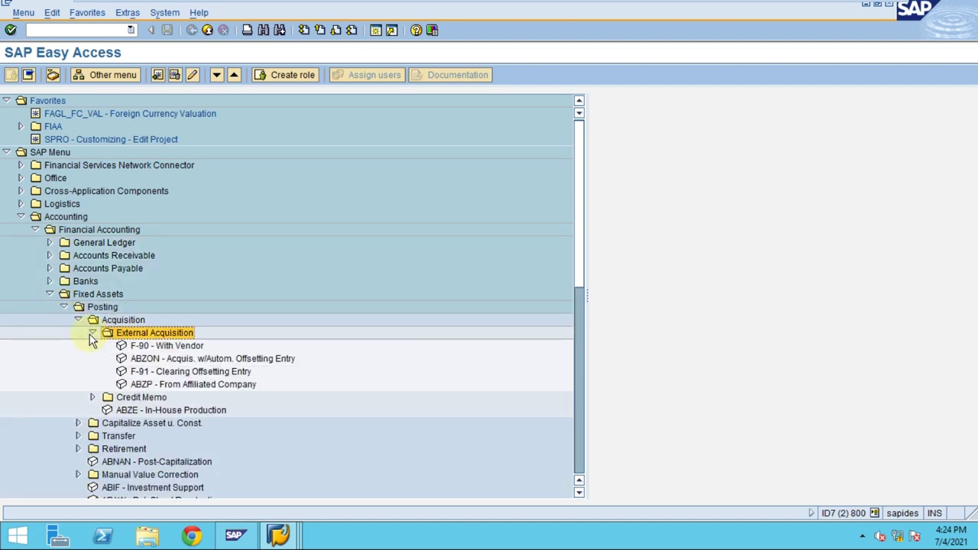
{"action": "left_click", "coordinate": [155, 347]}
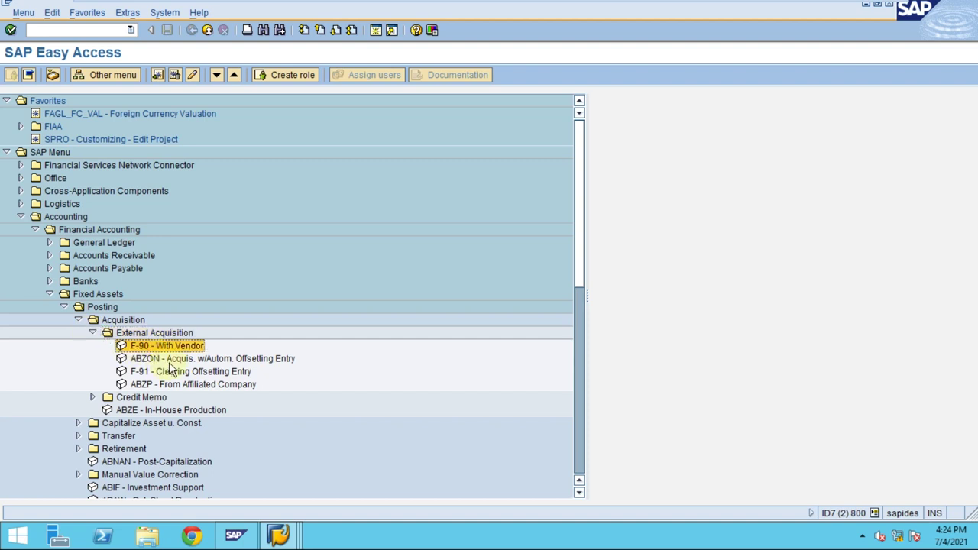
{"action": "left_click", "coordinate": [170, 359]}
{"action": "left_click", "coordinate": [165, 372]}
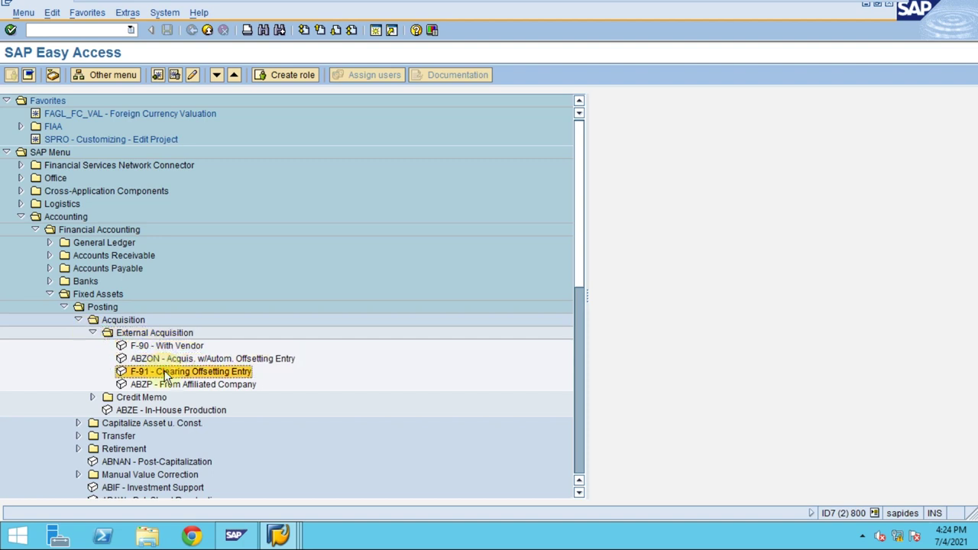
{"action": "left_click", "coordinate": [167, 387]}
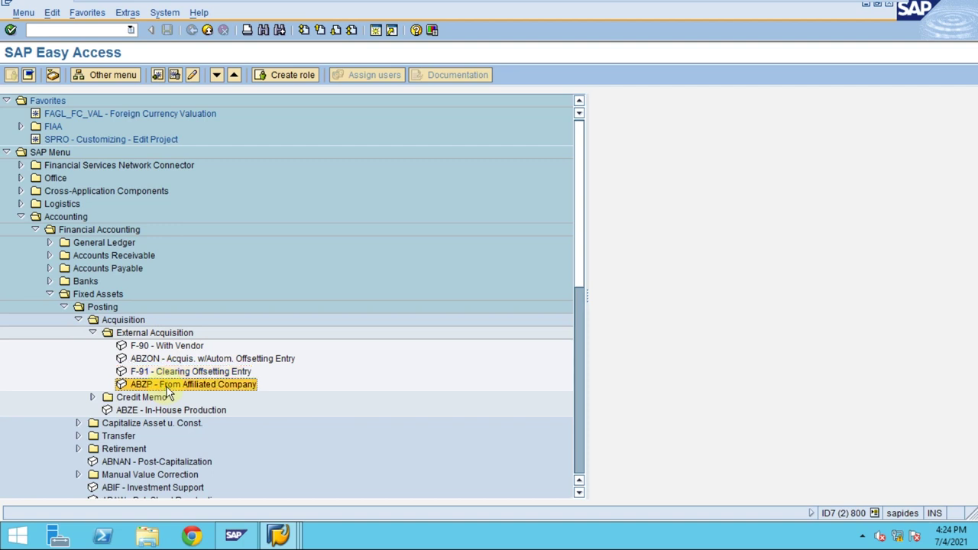
{"action": "left_click", "coordinate": [92, 397]}
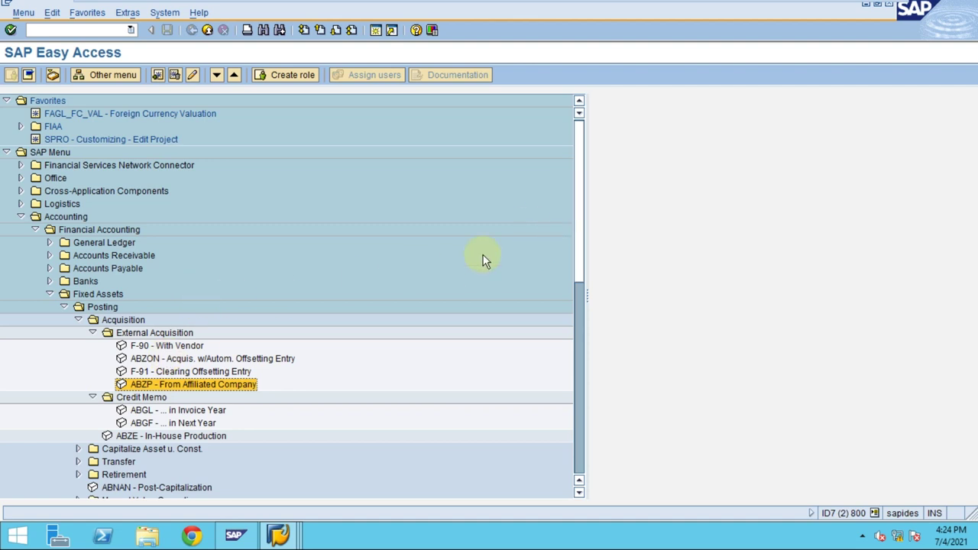
{"action": "left_click", "coordinate": [176, 348]}
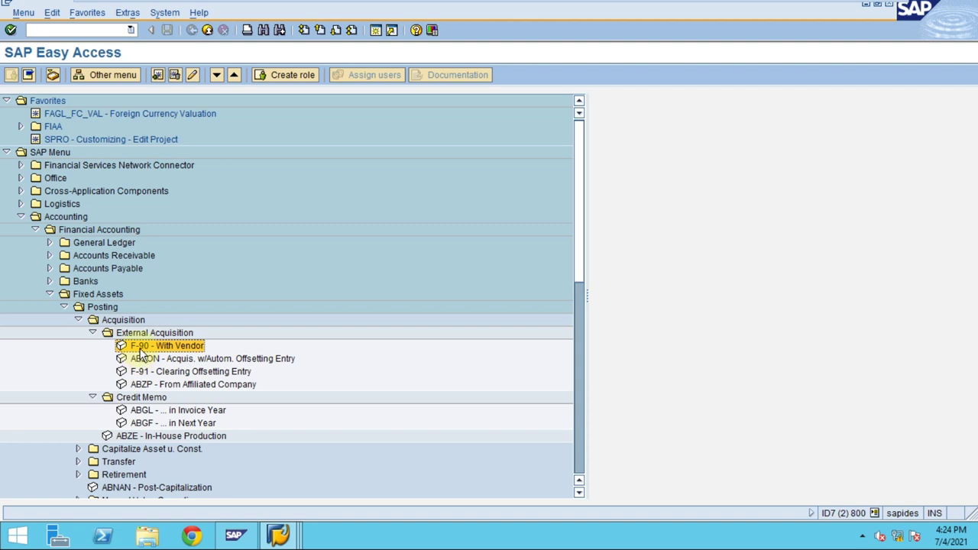
- Start F-90 and set document and posting dates to 01.03.2020
{"action": "double_click", "coordinate": [147, 353]}
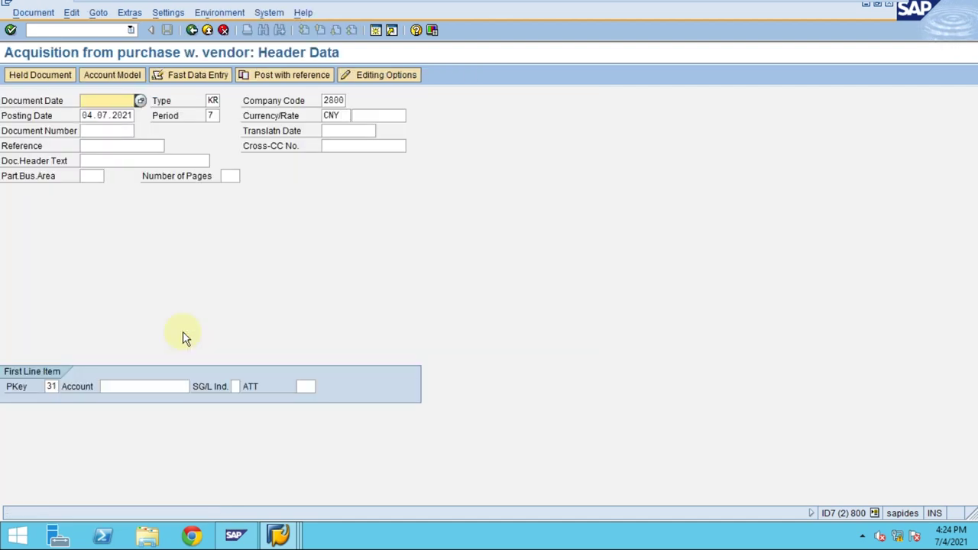
{"action": "type", "text": "1"}
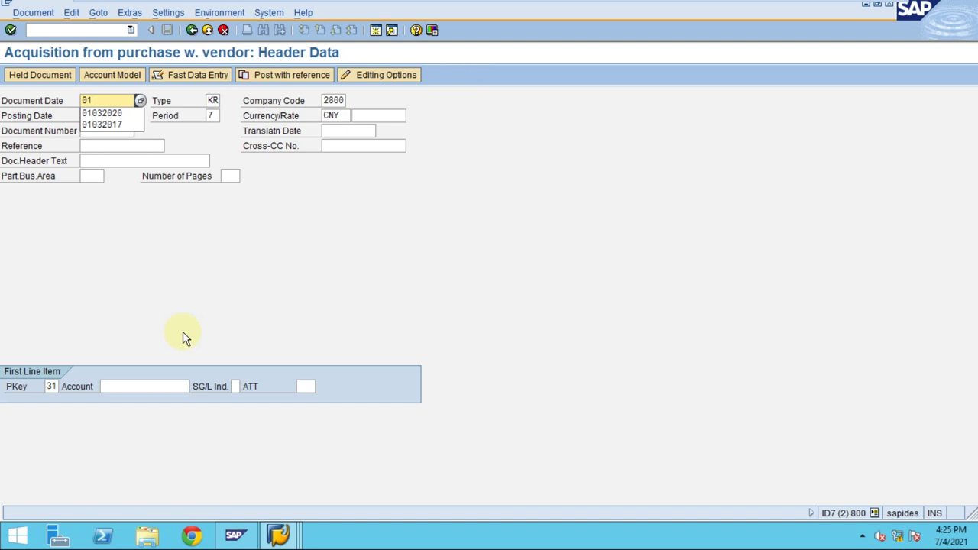
{"action": "type", "text": "032020"}
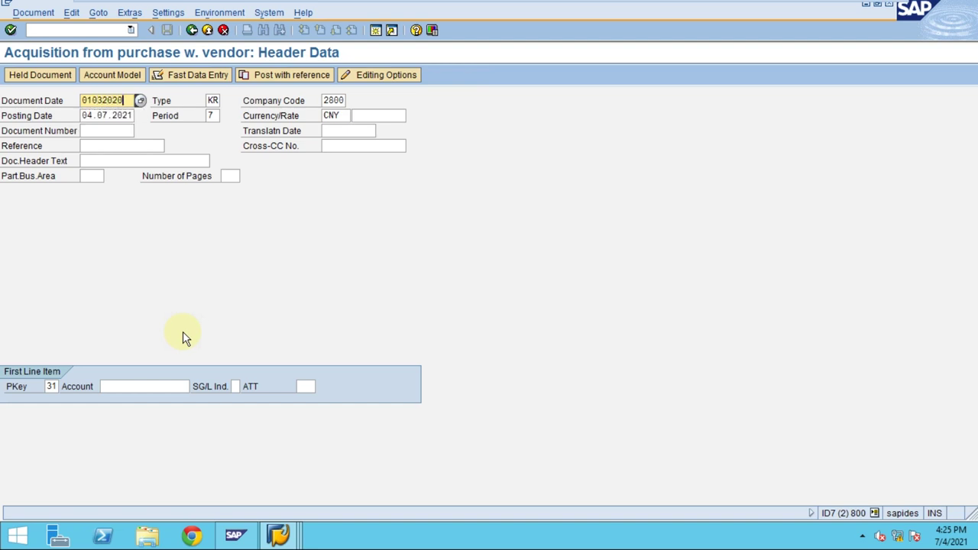
{"action": "key", "text": "Tab"}
{"action": "key", "text": "Tab"}
{"action": "key", "text": "Tab"}
{"action": "type", "text": "01032020"}
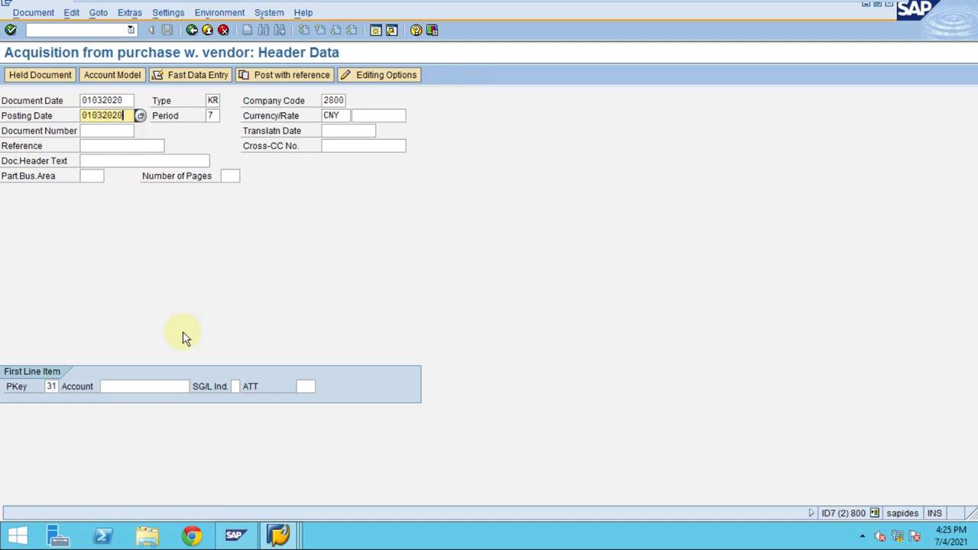
- Choose company code 2800 BestRun China from the company code list
{"action": "left_click", "coordinate": [336, 101]}
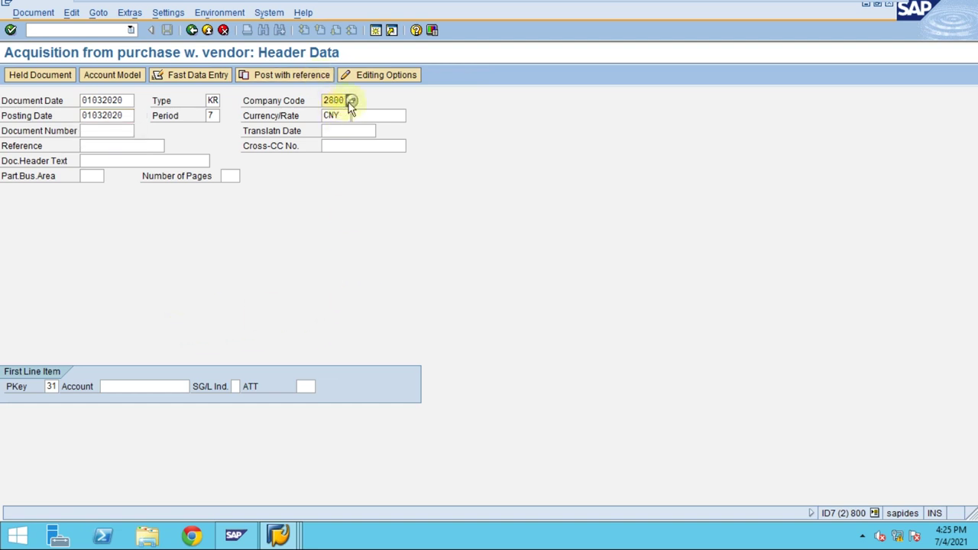
{"action": "key", "text": "Return"}
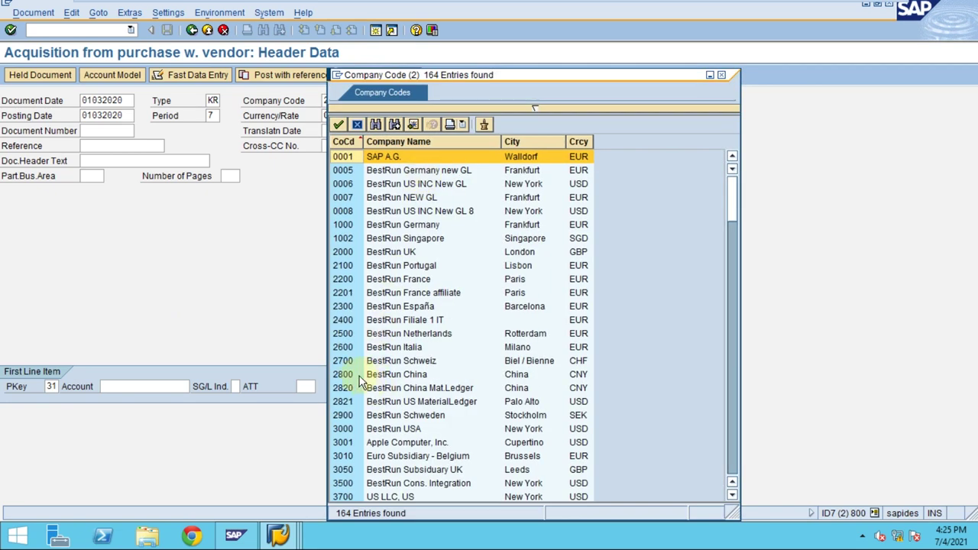
{"action": "left_click", "coordinate": [359, 376]}
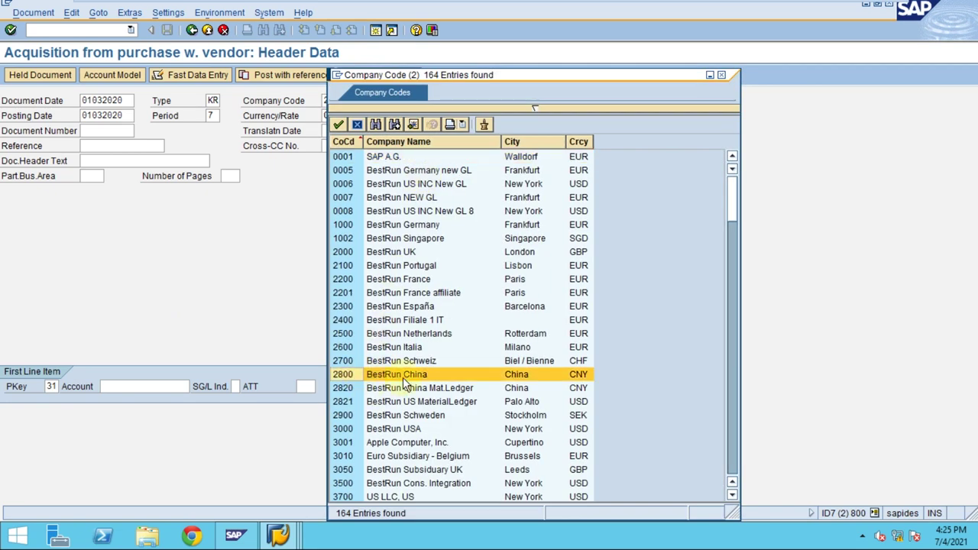
{"action": "left_click", "coordinate": [356, 125]}
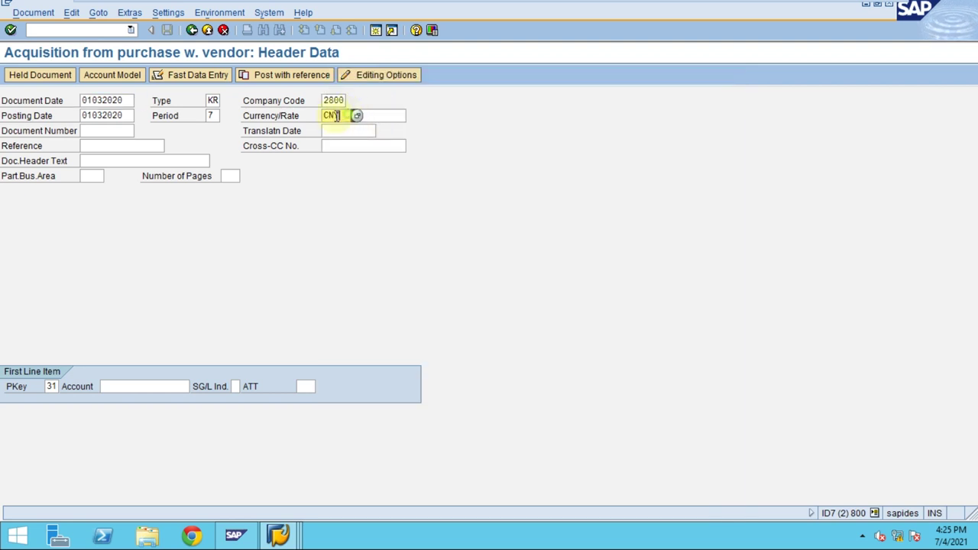
{"action": "left_click_drag", "start_coordinate": [338, 115], "coordinate": [321, 118]}
- Enter vendor account 1157 and reference Furniture, then submit the header
{"action": "left_click", "coordinate": [118, 388]}
{"action": "left_click", "coordinate": [119, 389]}
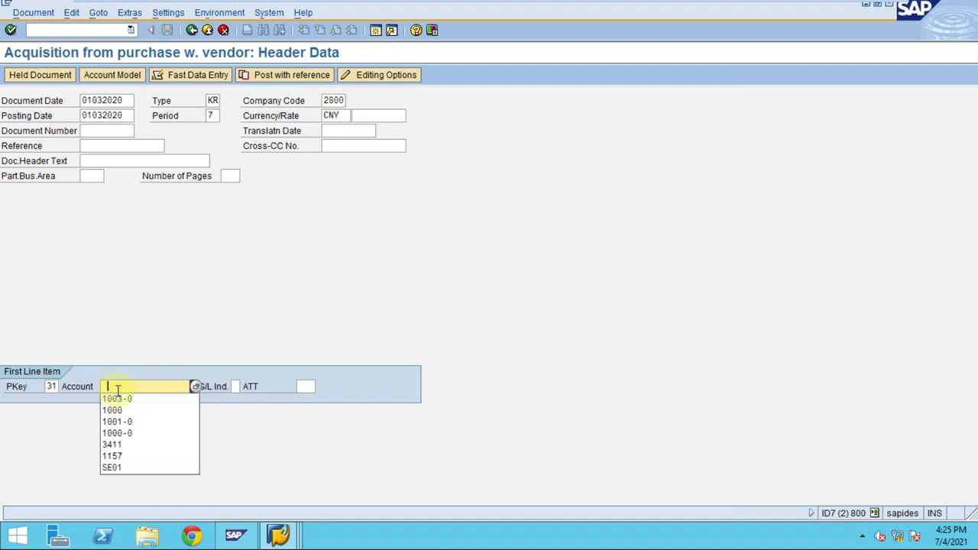
{"action": "left_click", "coordinate": [121, 457]}
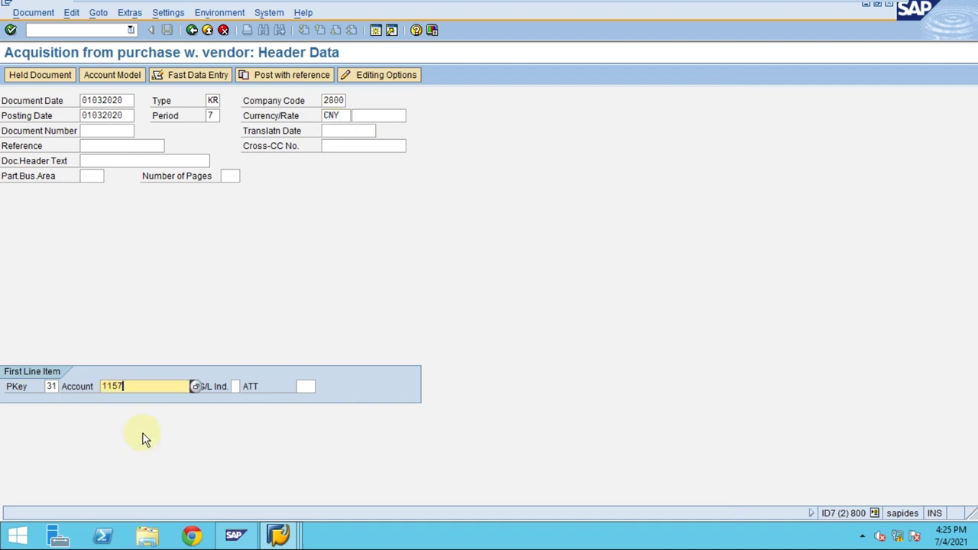
{"action": "left_click", "coordinate": [109, 146]}
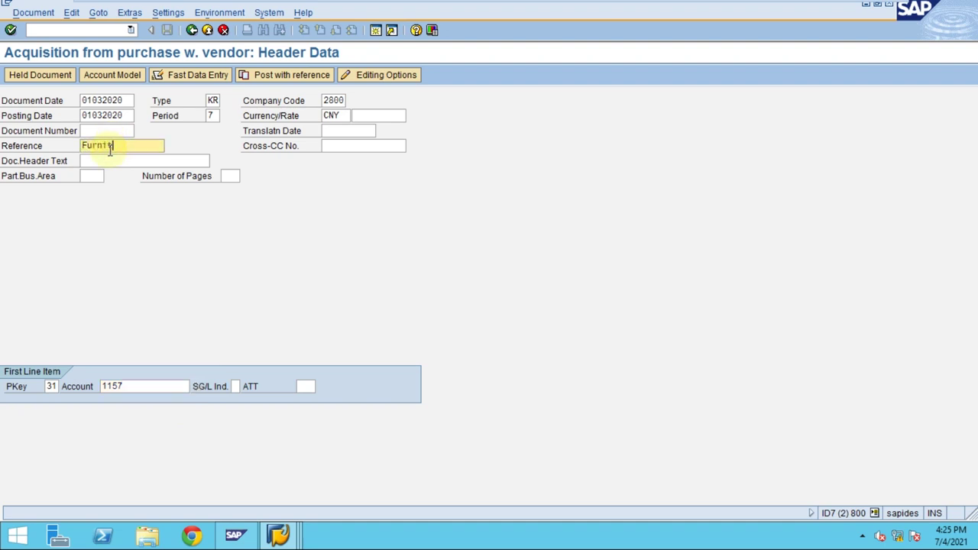
{"action": "key", "text": "Return"}
{"action": "key", "text": "Return"}
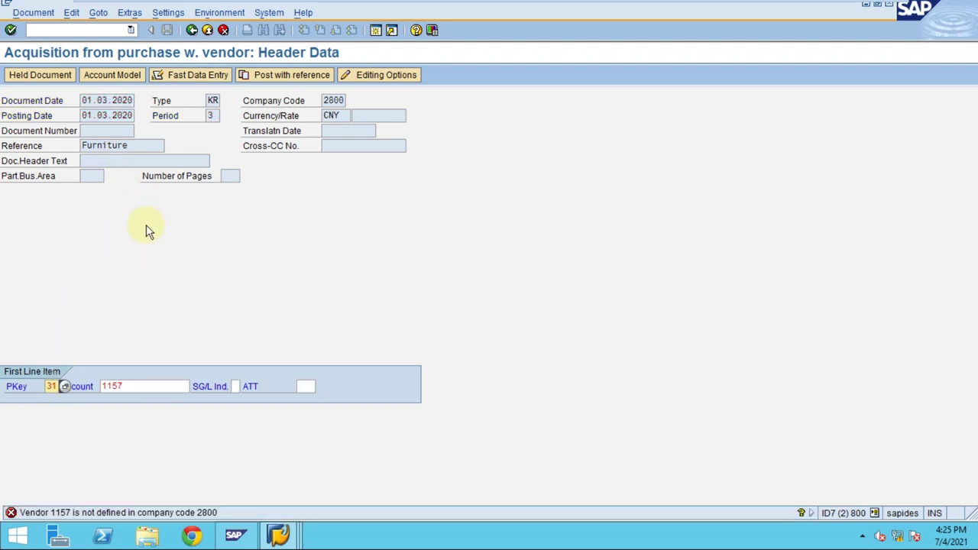
- Replace the rejected vendor 1157 with 3411 to reach the Delta Steel Inc. vendor item
{"action": "left_click_drag", "start_coordinate": [146, 387], "coordinate": [72, 385]}
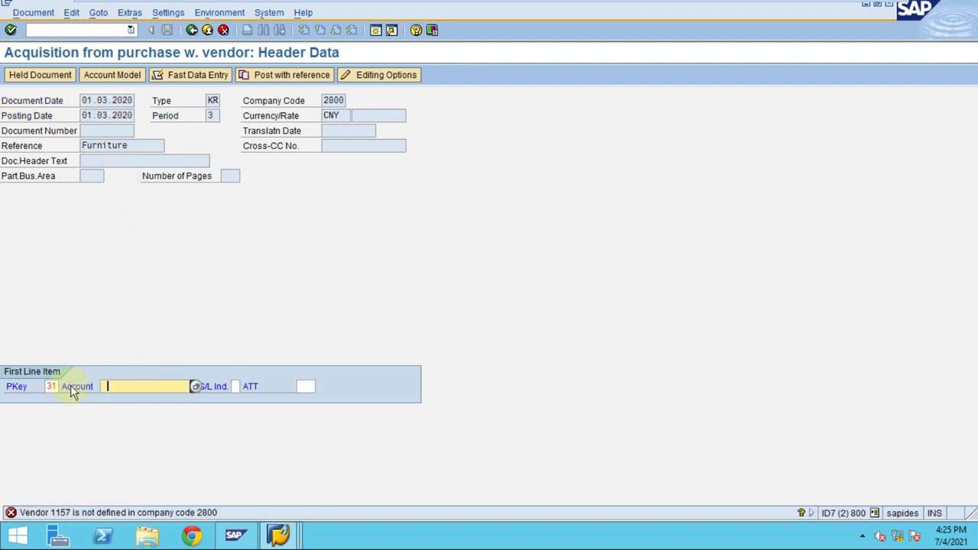
{"action": "key", "text": "BackSpace"}
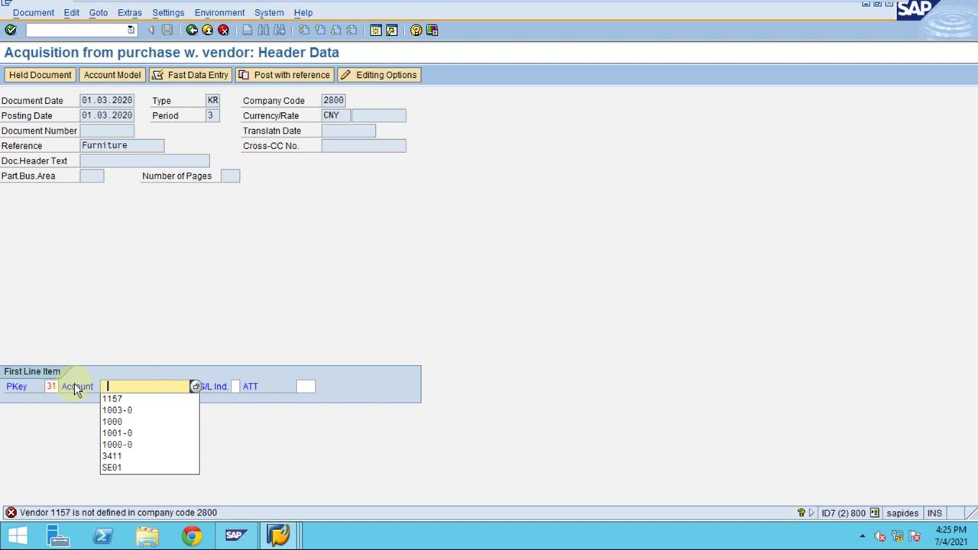
{"action": "left_click", "coordinate": [123, 456]}
{"action": "key", "text": "Return"}
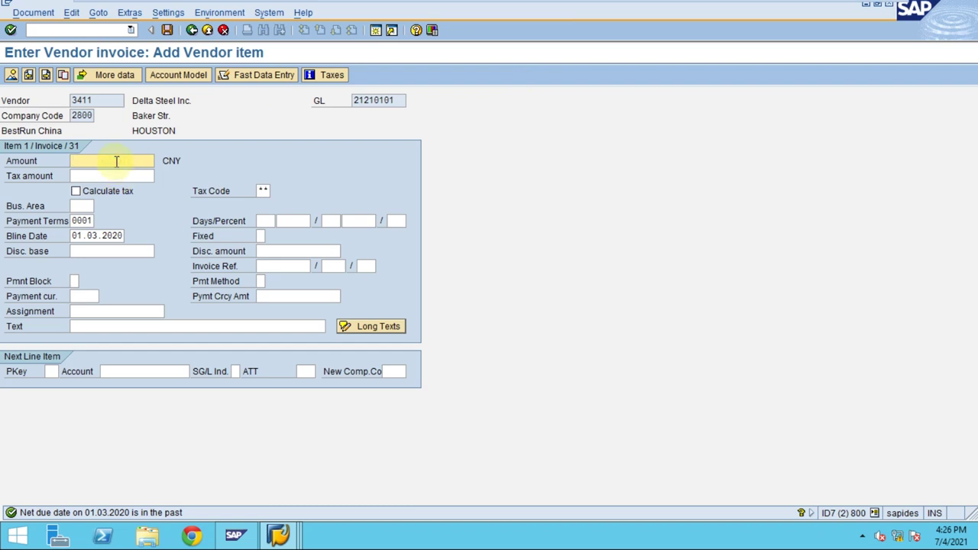
- Enter amount 10000 CNY on the vendor item and set the next line's posting key
{"action": "type", "text": "10000"}
{"action": "left_click", "coordinate": [82, 205]}
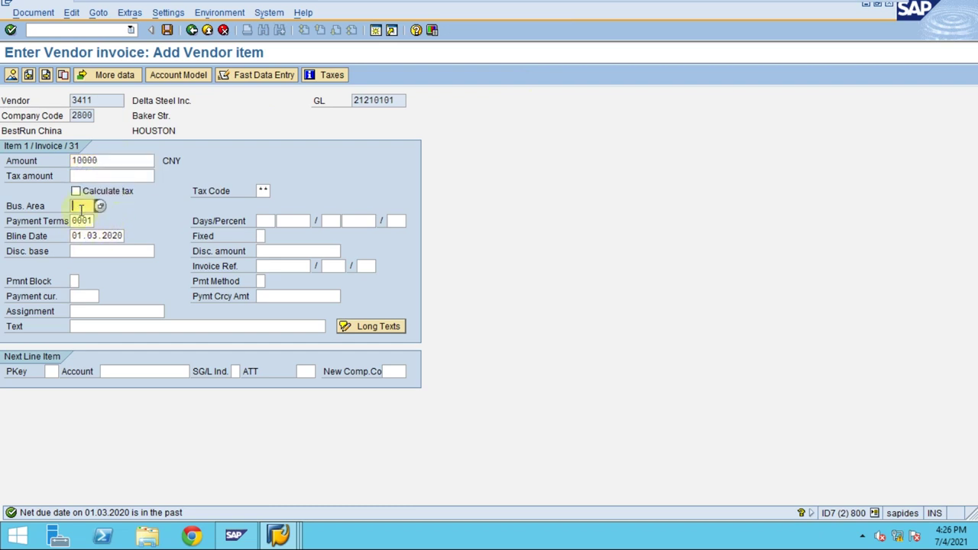
{"action": "left_click", "coordinate": [50, 372]}
{"action": "type", "text": "40"}
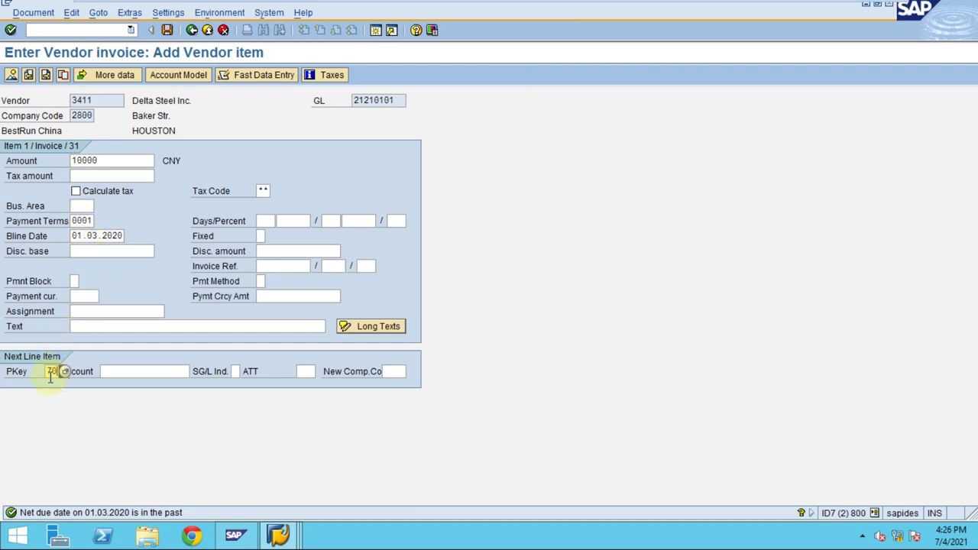
- Open the asset search help for the next line item's Account field
{"action": "left_click", "coordinate": [120, 370]}
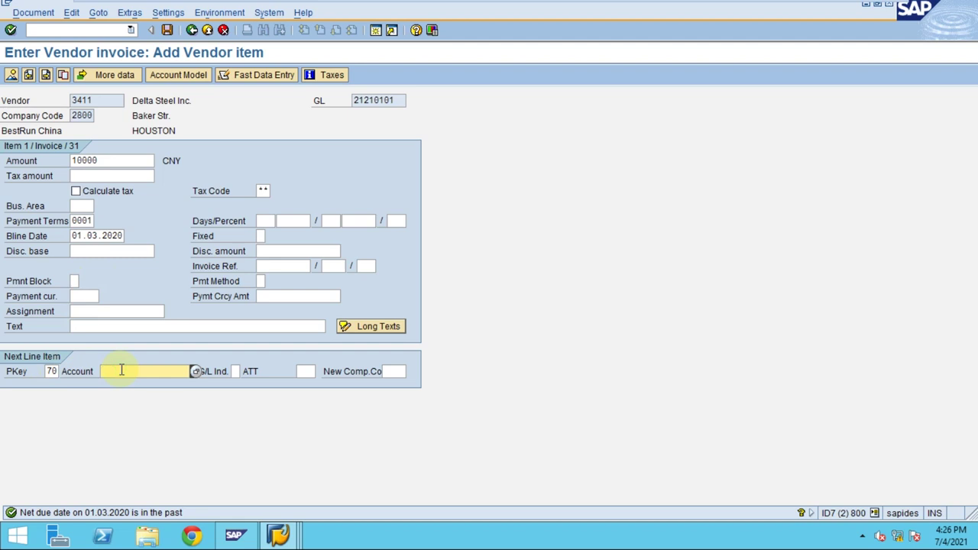
{"action": "left_click", "coordinate": [121, 371]}
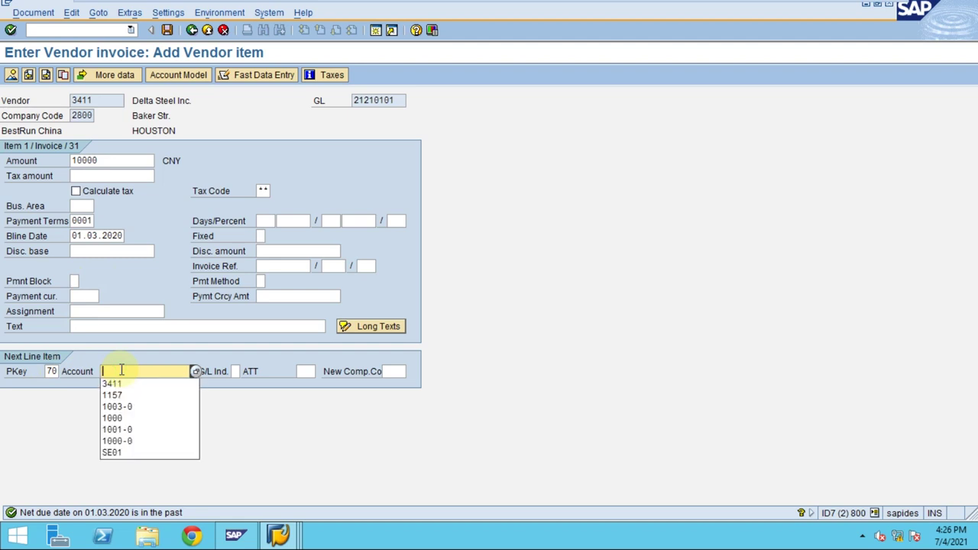
{"action": "key", "text": "F4"}
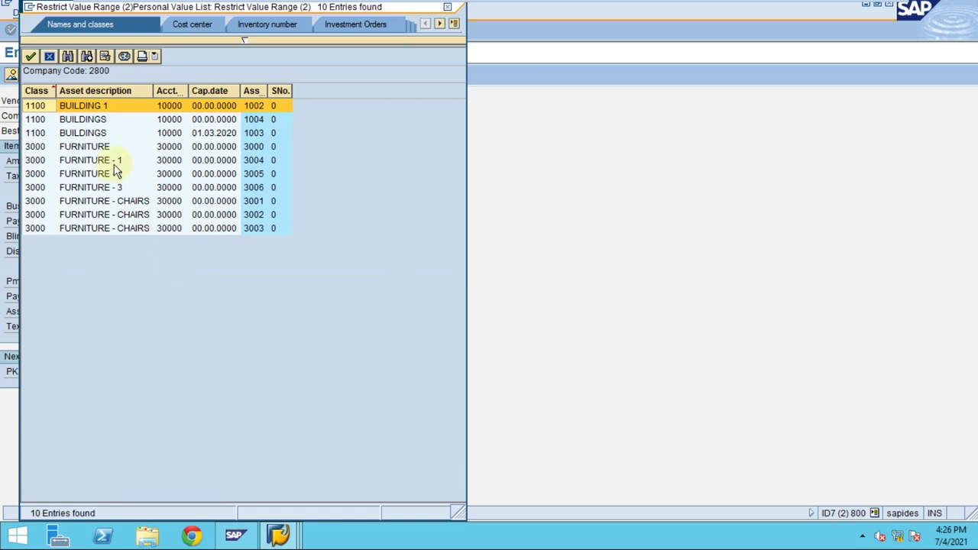
- Sort the asset list by number and take asset 3001-0 FURNITURE - CHAIRS as the account
{"action": "left_click", "coordinate": [218, 160]}
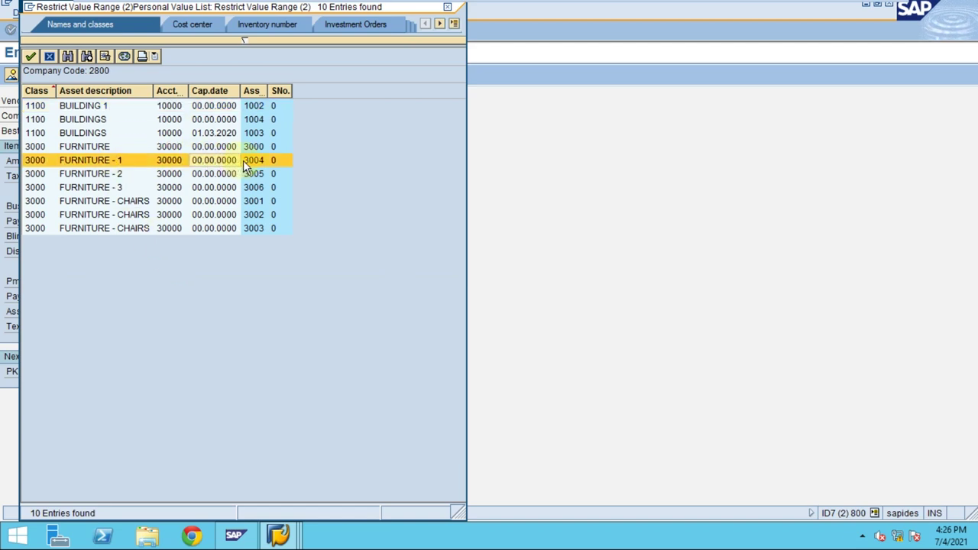
{"action": "left_click", "coordinate": [249, 90]}
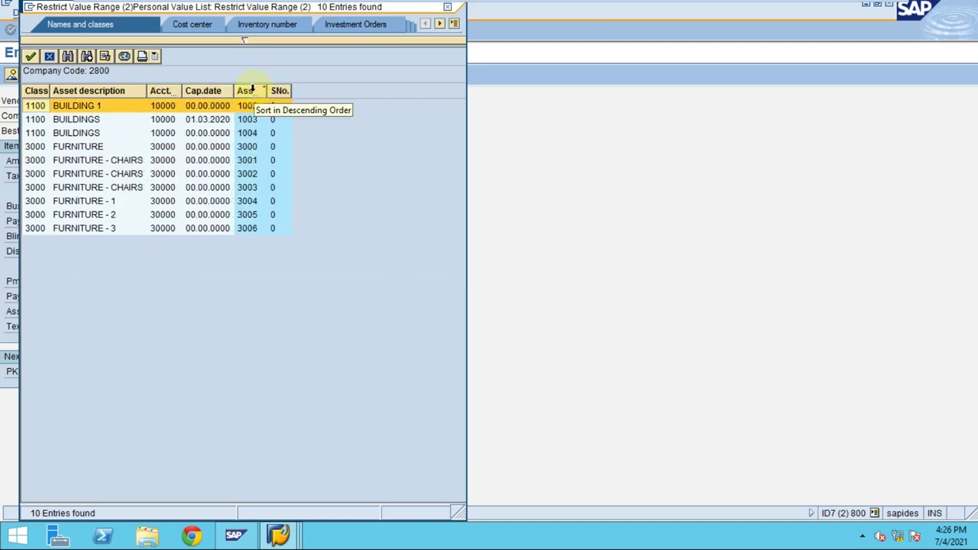
{"action": "mouse_move", "coordinate": [585, 6]}
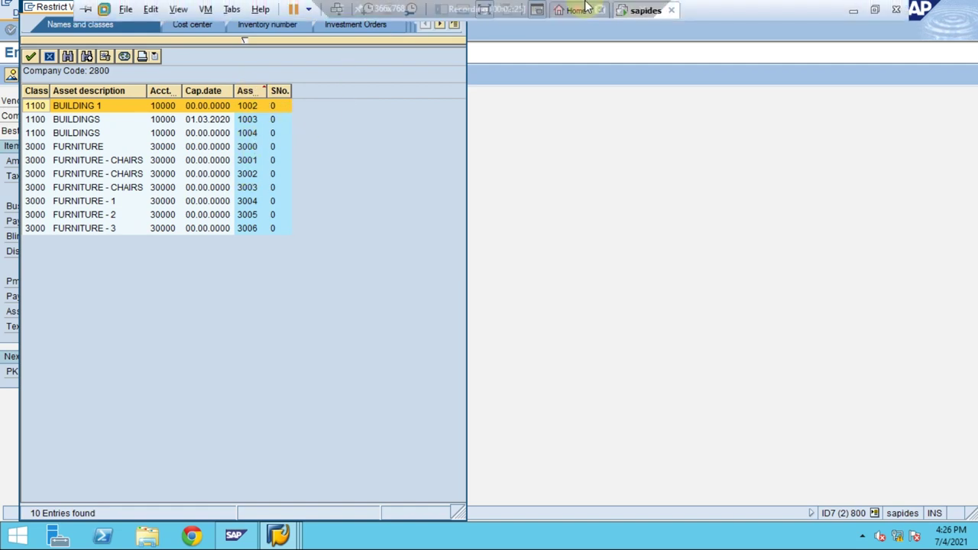
{"action": "left_click", "coordinate": [556, 9]}
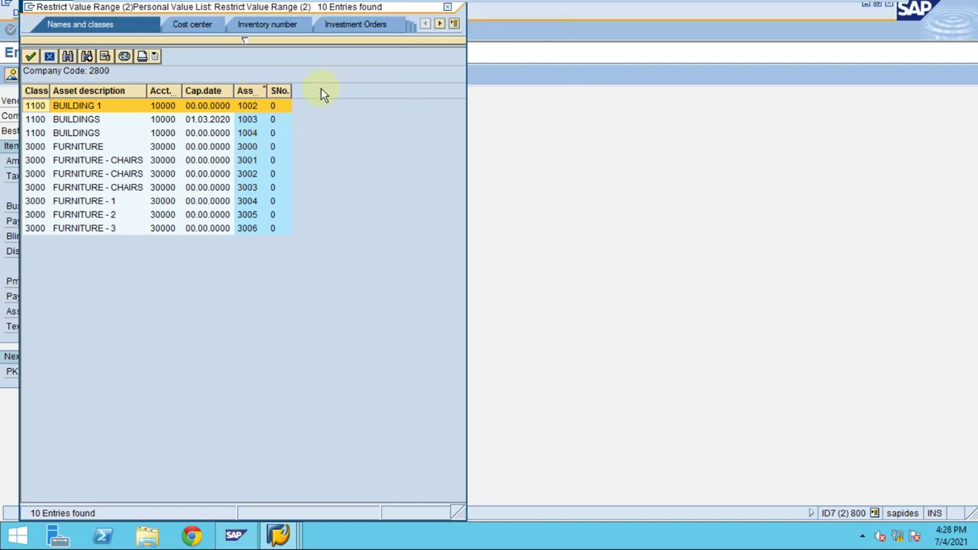
{"action": "left_click", "coordinate": [90, 164]}
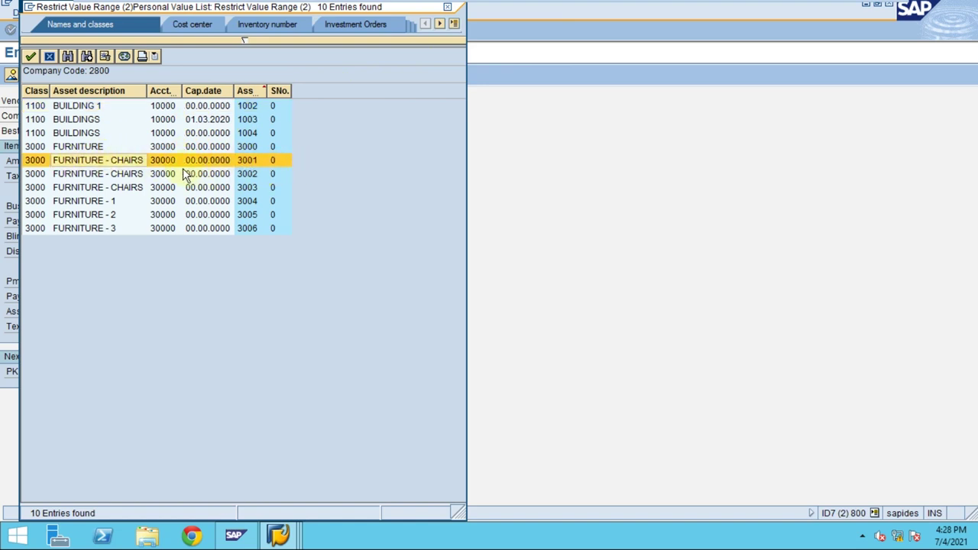
{"action": "left_click", "coordinate": [134, 176]}
{"action": "left_click", "coordinate": [133, 187]}
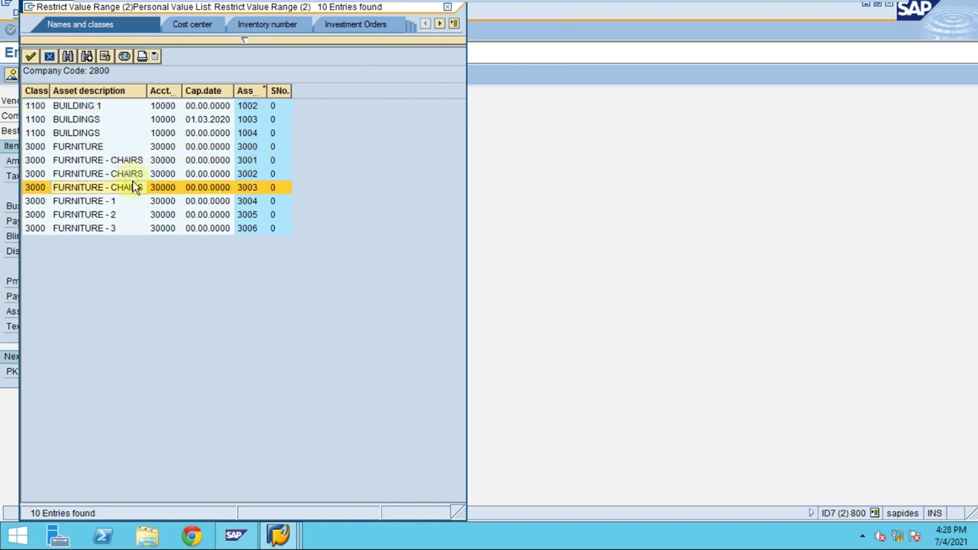
{"action": "left_click", "coordinate": [149, 162]}
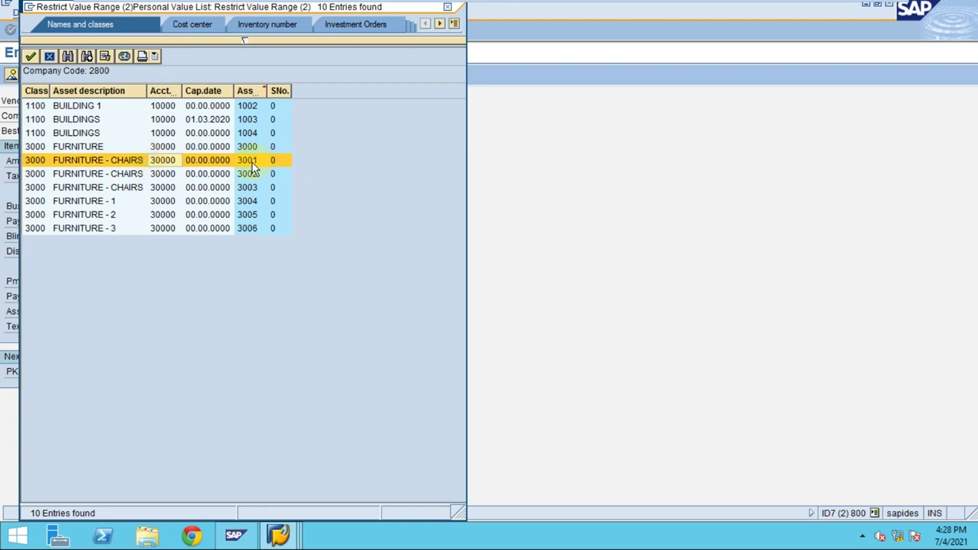
{"action": "double_click", "coordinate": [252, 163]}
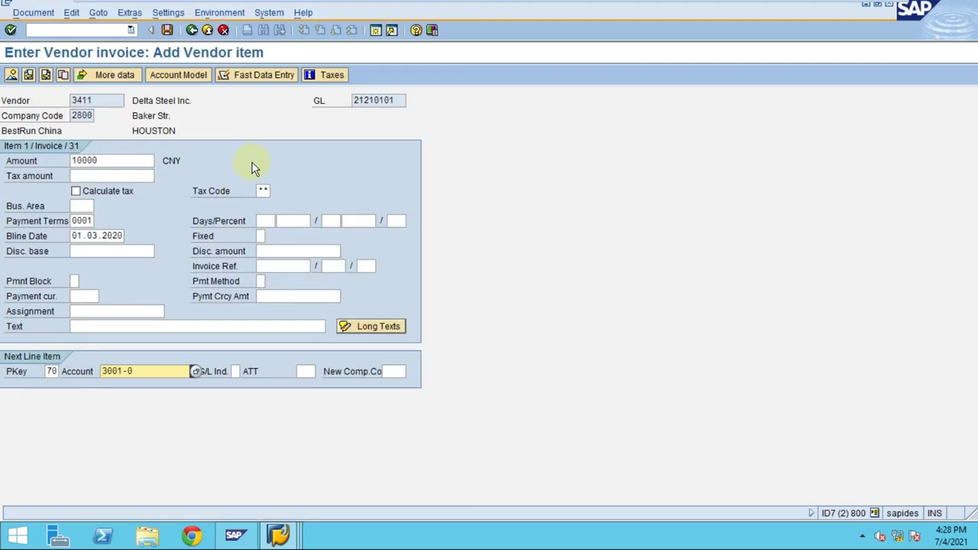
- Set asset transaction type 100 External asset acquisition on the asset line
{"action": "left_click", "coordinate": [304, 371]}
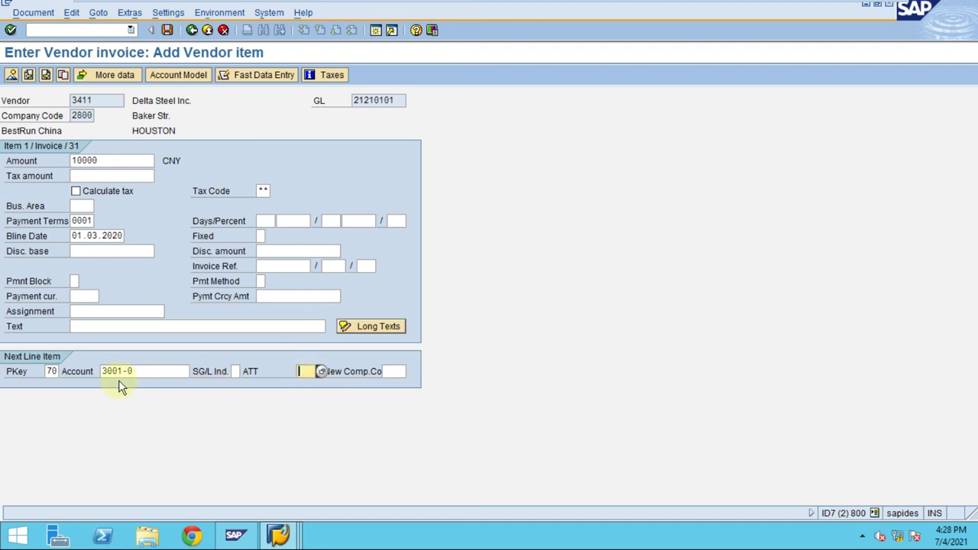
{"action": "left_click", "coordinate": [320, 372]}
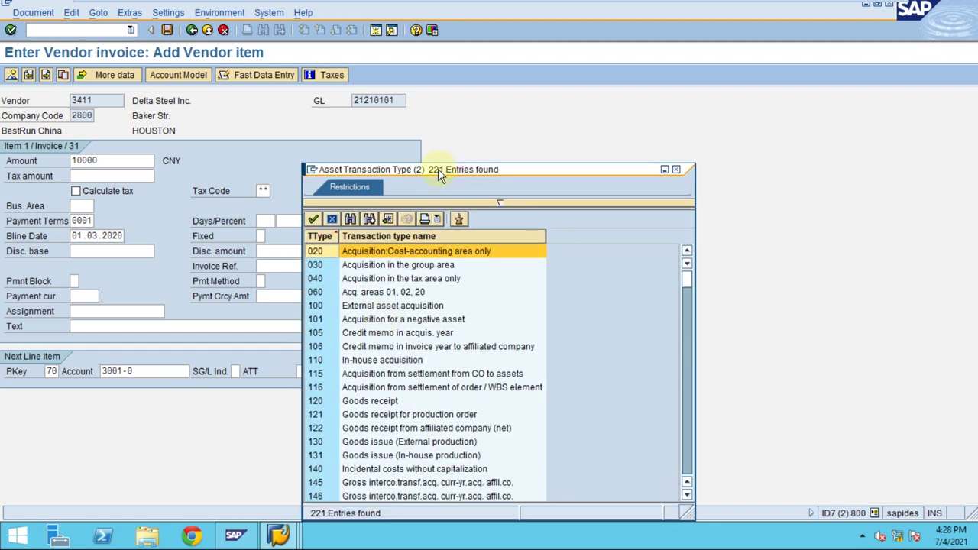
{"action": "left_click_drag", "start_coordinate": [438, 169], "coordinate": [595, 74]}
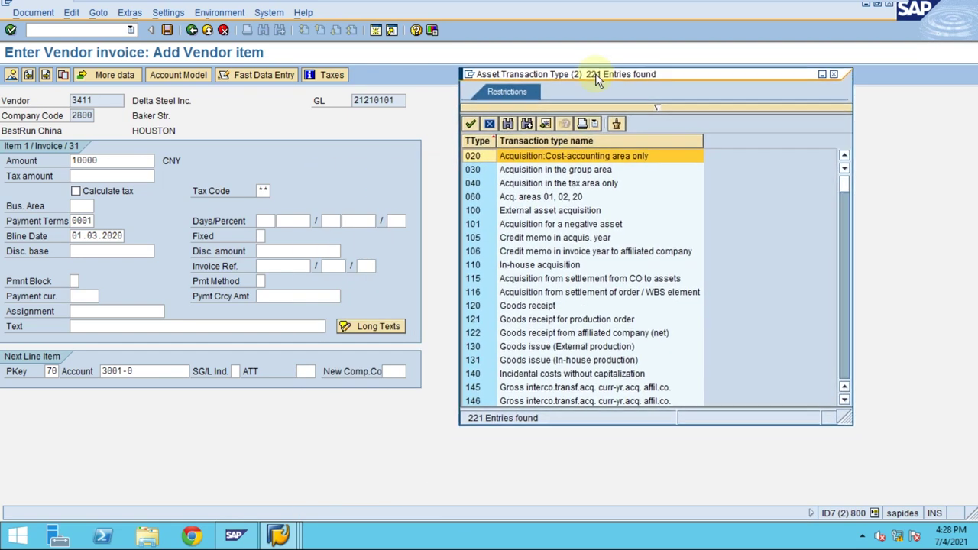
{"action": "left_click", "coordinate": [504, 214]}
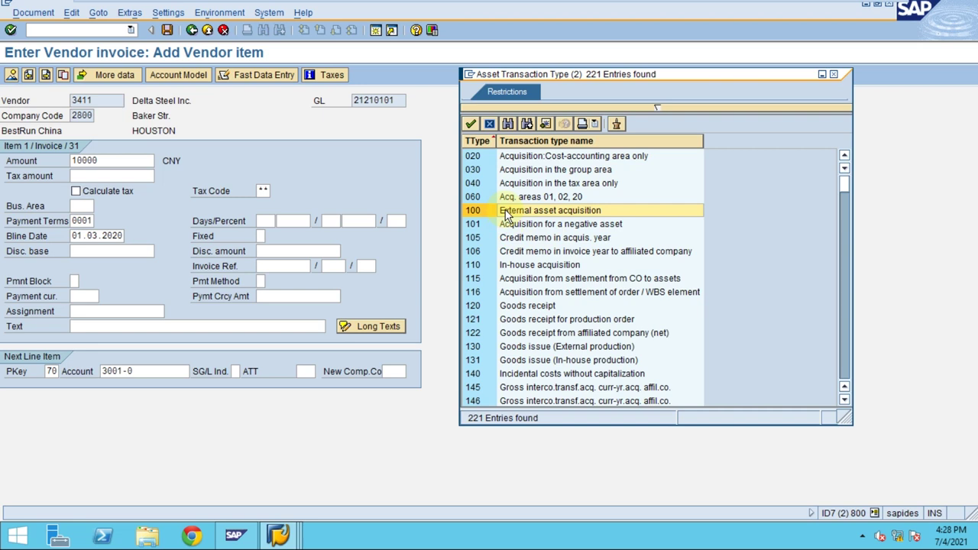
{"action": "mouse_move", "coordinate": [574, 10]}
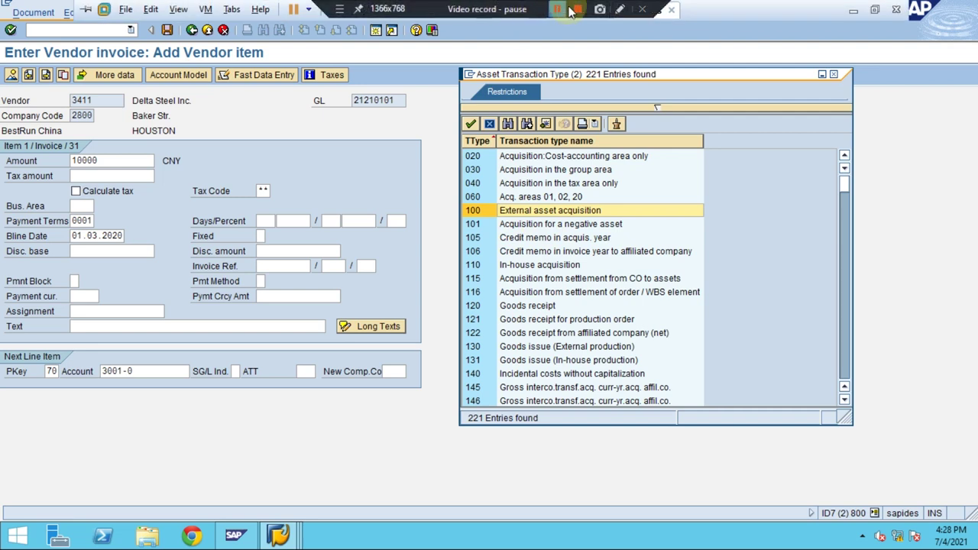
{"action": "double_click", "coordinate": [474, 210]}
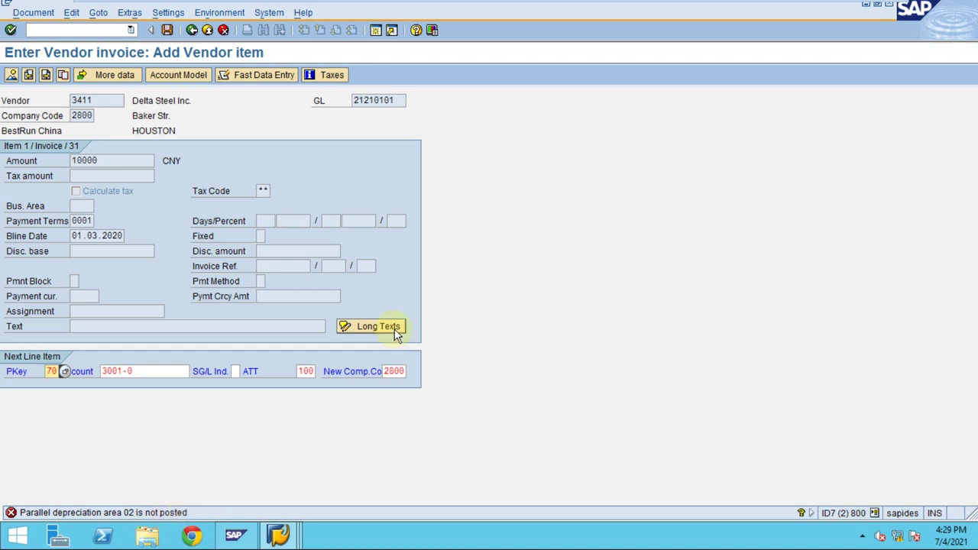
- Start a second session and open the SAP Reference IMG through SPRO
{"action": "left_click", "coordinate": [377, 28]}
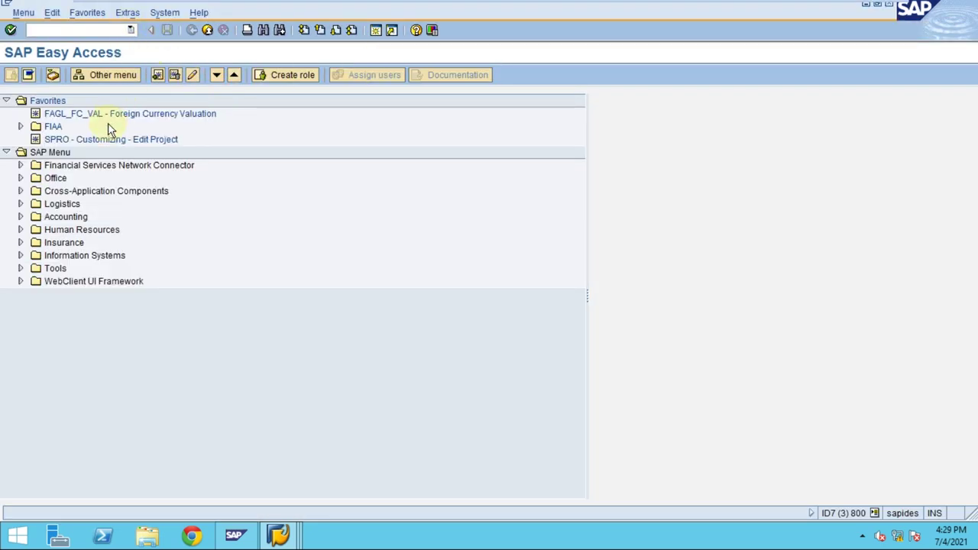
{"action": "double_click", "coordinate": [92, 142]}
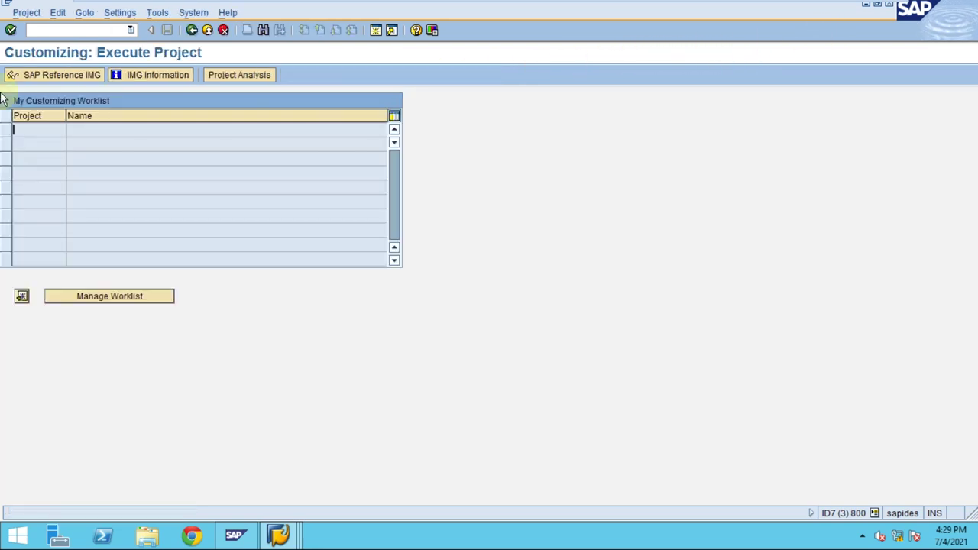
{"action": "left_click", "coordinate": [82, 74]}
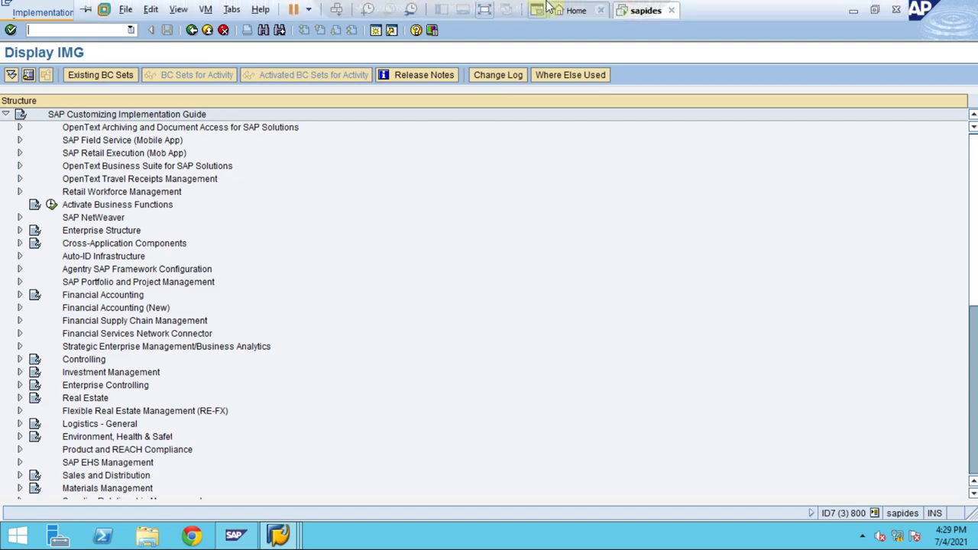
{"action": "left_click", "coordinate": [555, 13]}
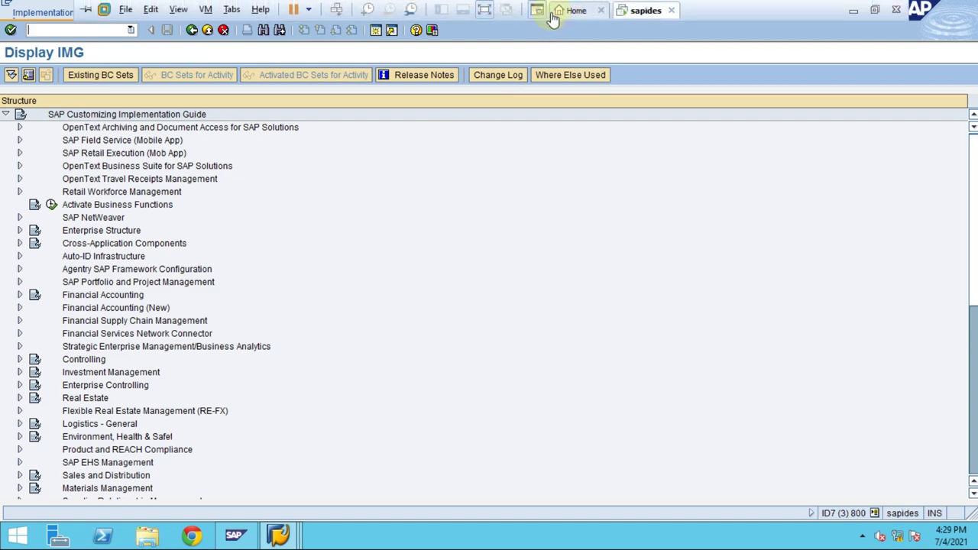
- Go to Asset Accounting > Valuation > Depreciation > Ordinary Depreciation and run Determine Depreciation Areas
{"action": "left_click", "coordinate": [20, 295]}
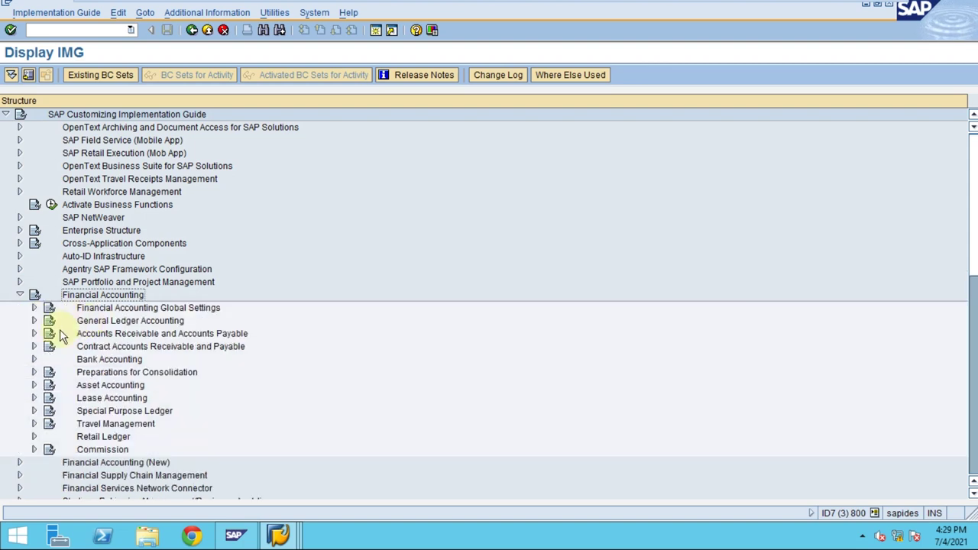
{"action": "left_click", "coordinate": [34, 387]}
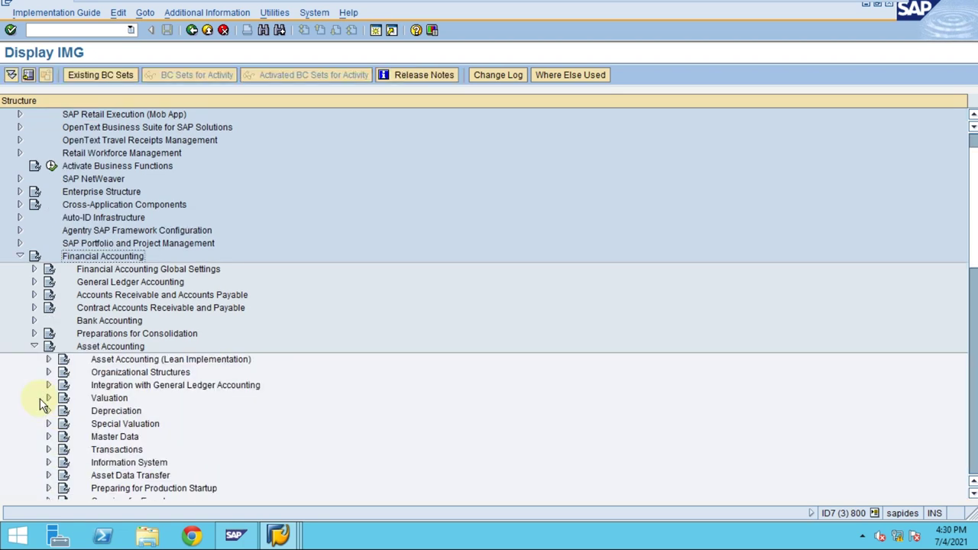
{"action": "left_click", "coordinate": [47, 399]}
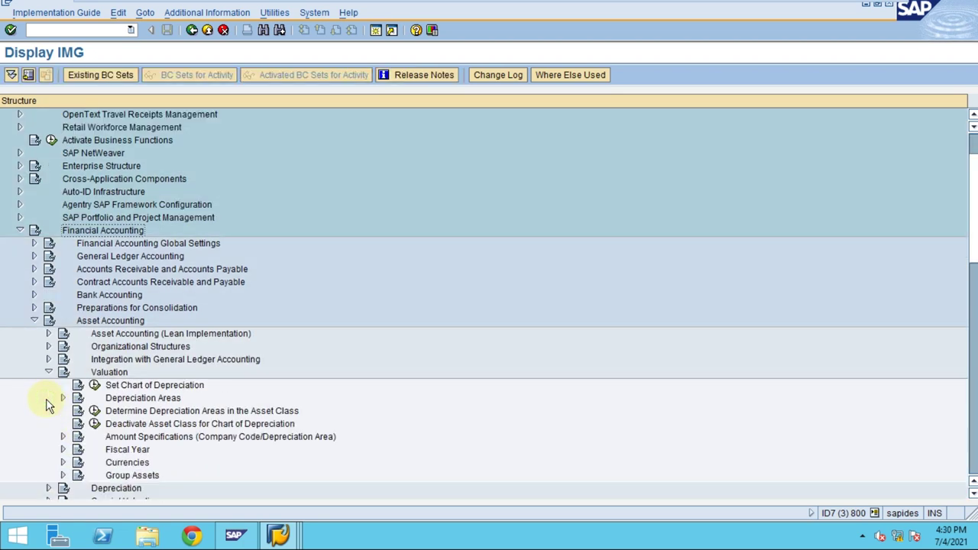
{"action": "scroll", "coordinate": [48, 410], "scroll_direction": "down", "scroll_amount": 3}
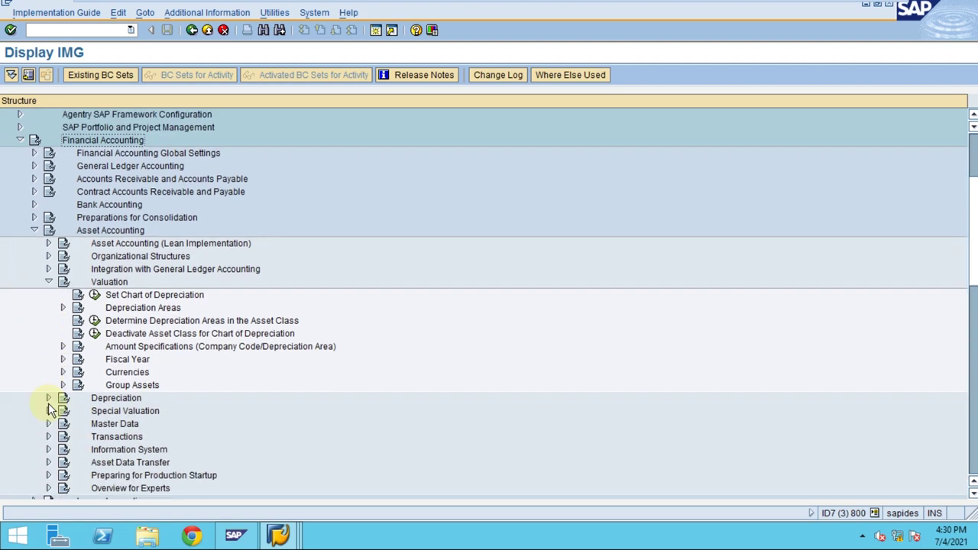
{"action": "left_click", "coordinate": [48, 399]}
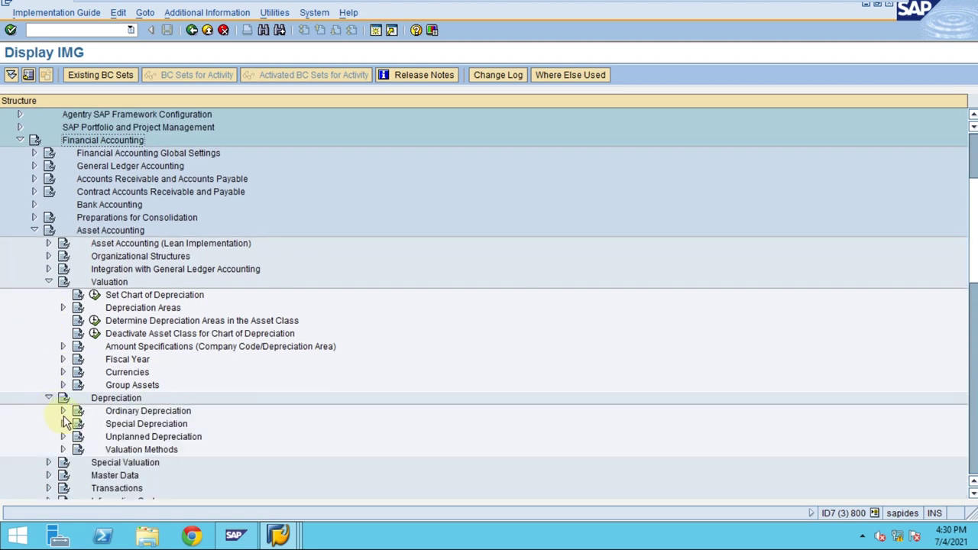
{"action": "left_click", "coordinate": [62, 410]}
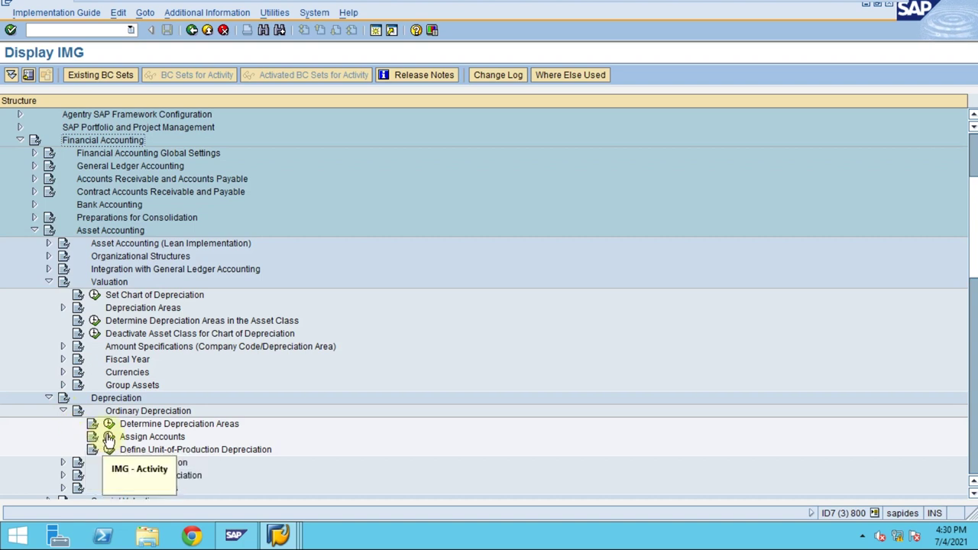
{"action": "left_click", "coordinate": [109, 424]}
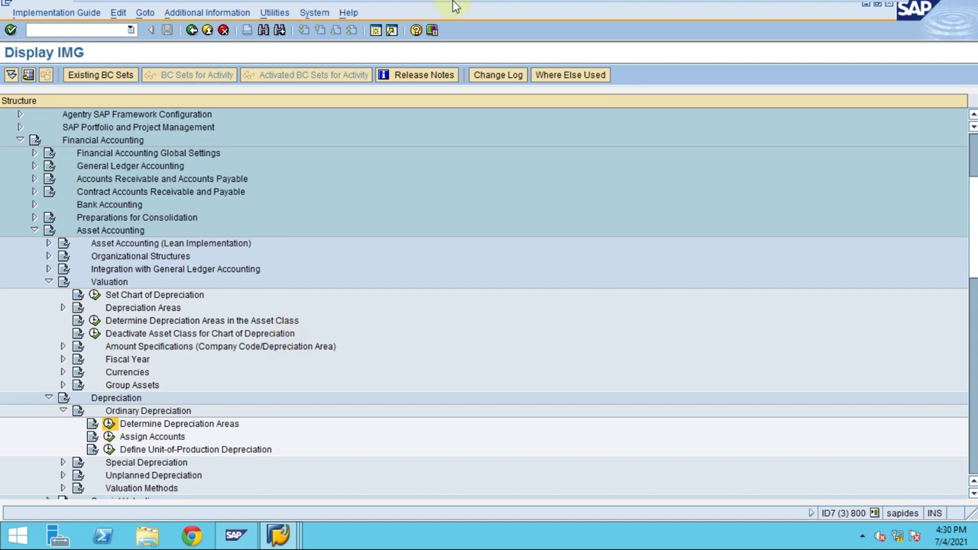
{"action": "mouse_move", "coordinate": [477, 4]}
{"action": "left_click", "coordinate": [556, 9]}
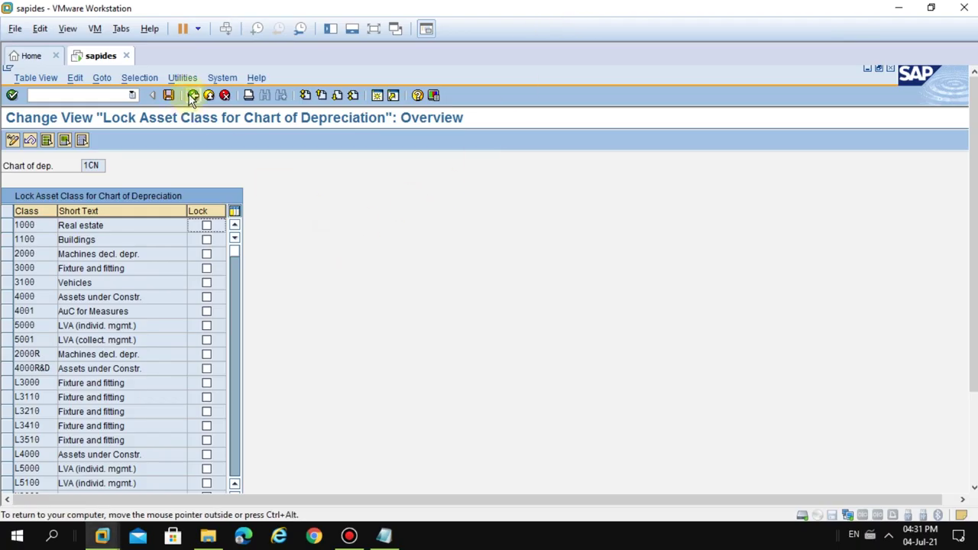
- Show the depreciation areas of asset class 3000 Fixture and fittings
{"action": "left_click", "coordinate": [193, 94]}
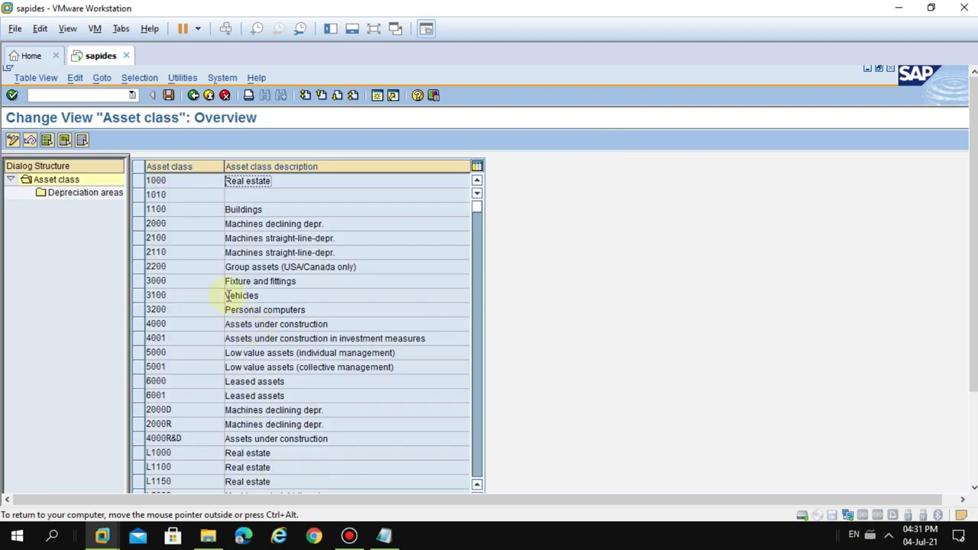
{"action": "left_click", "coordinate": [138, 279]}
{"action": "double_click", "coordinate": [93, 193]}
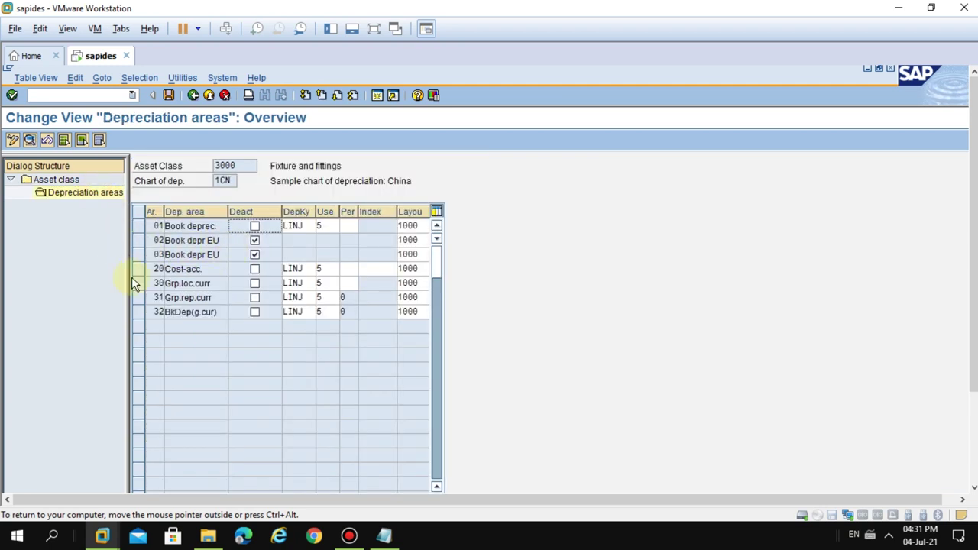
{"action": "left_click_drag", "start_coordinate": [129, 278], "coordinate": [203, 273]}
- Activate areas 02 and 03, defaulting key LINJ, 5-year life and period 0
{"action": "left_click", "coordinate": [330, 241]}
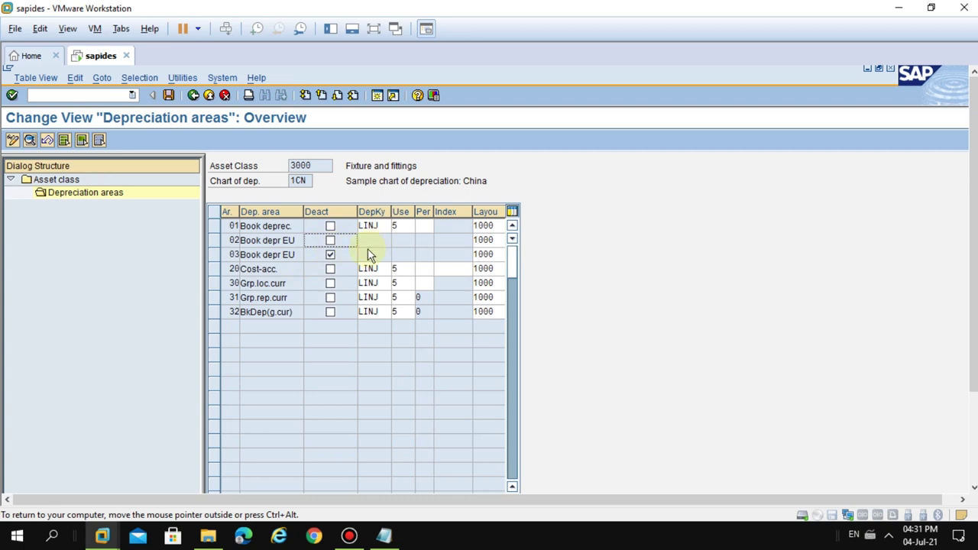
{"action": "key", "text": "Return"}
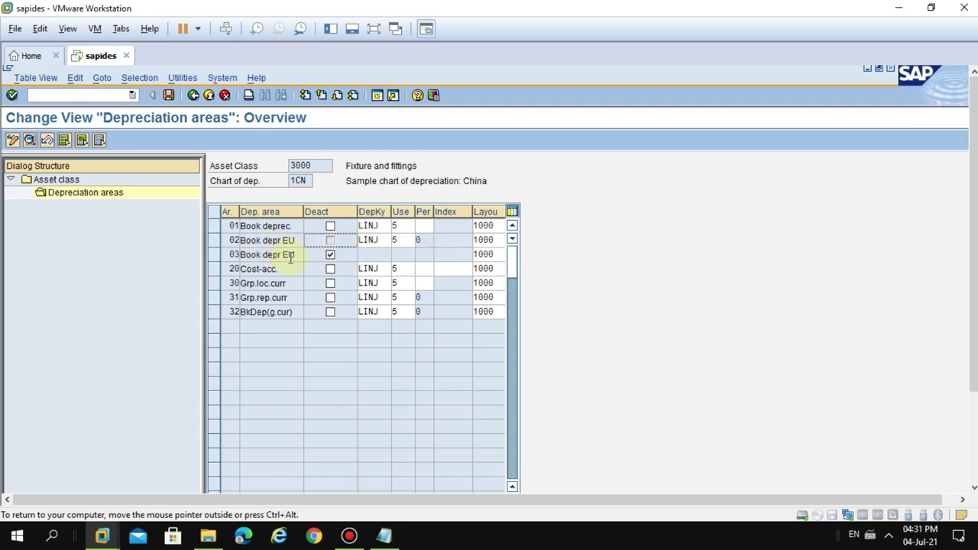
{"action": "key", "text": "Return"}
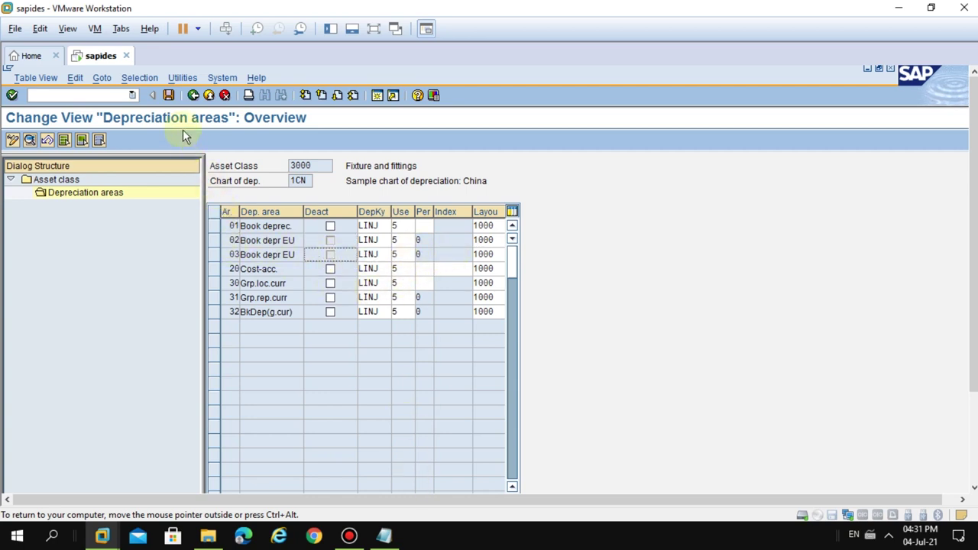
- Save the changes to the New Company Code request and return to the top of the IMG
{"action": "left_click", "coordinate": [168, 95]}
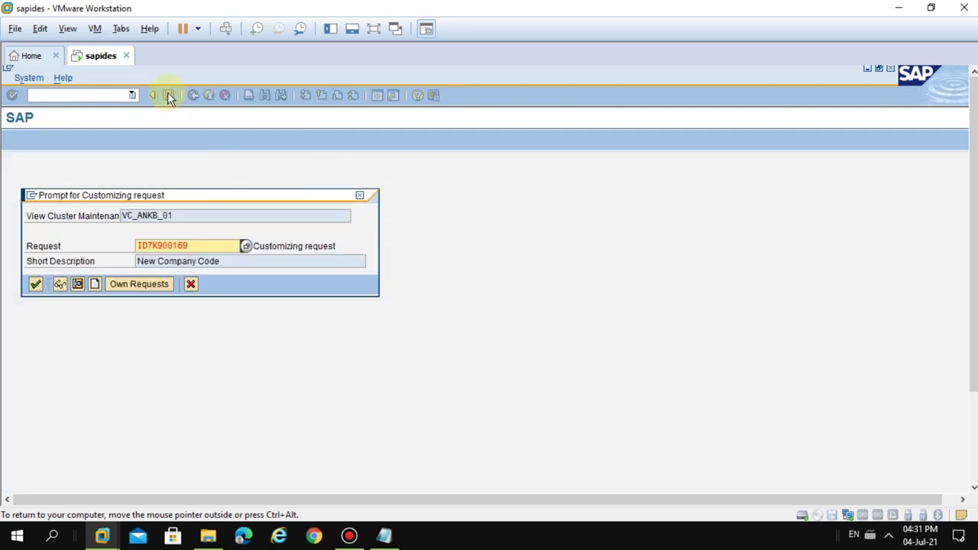
{"action": "left_click", "coordinate": [35, 284]}
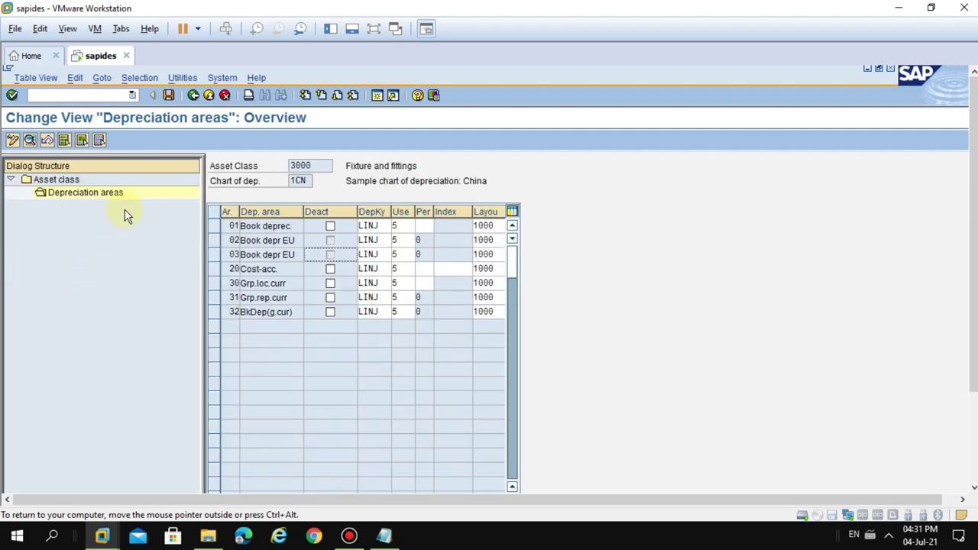
{"action": "left_click", "coordinate": [209, 95]}
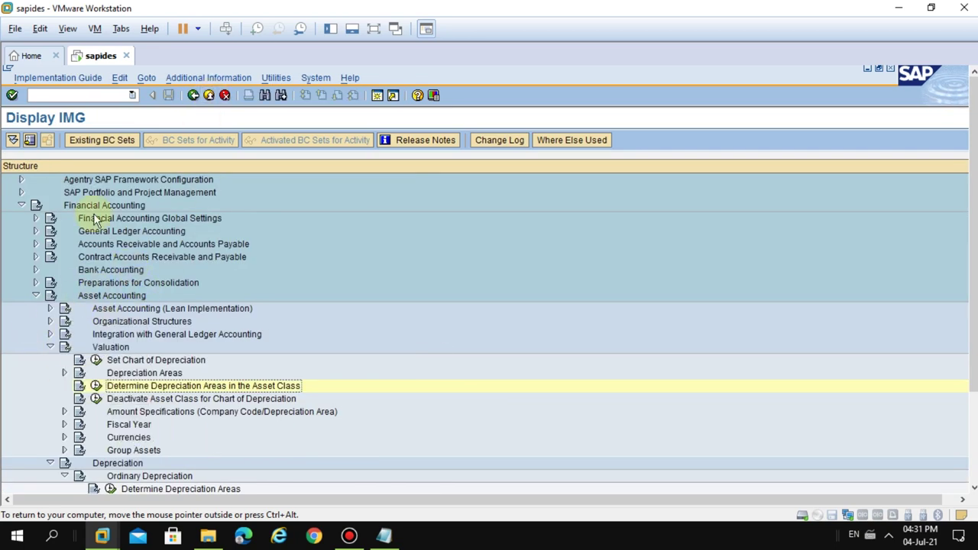
{"action": "scroll", "coordinate": [584, 286], "scroll_direction": "up", "scroll_amount": 3}
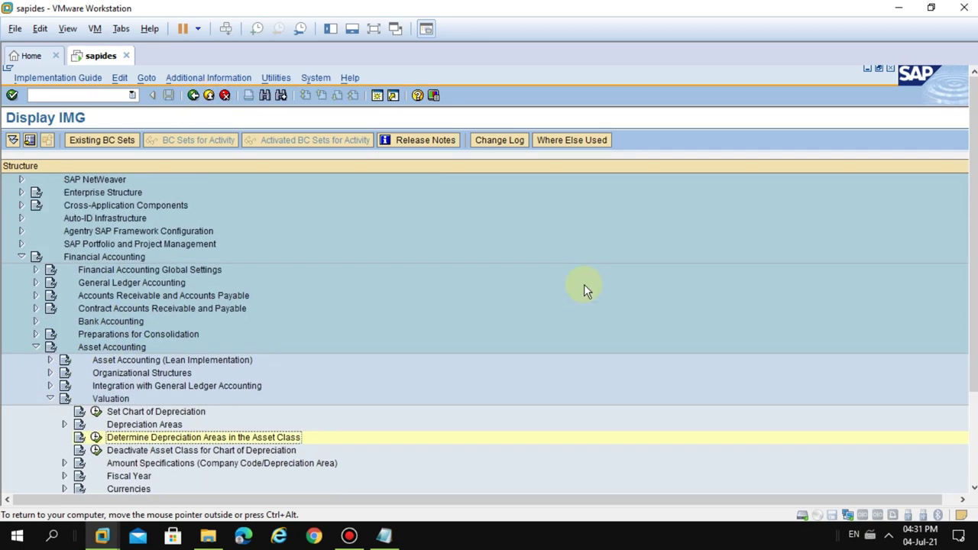
{"action": "scroll", "coordinate": [583, 286], "scroll_direction": "up", "scroll_amount": 6}
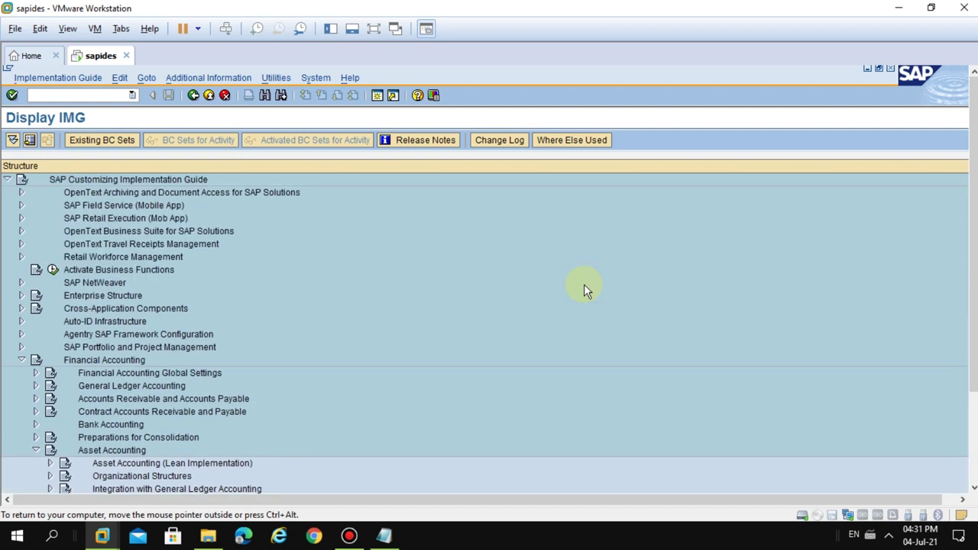
- End the configuration session and return to the full-screen vendor invoice
{"action": "left_click", "coordinate": [315, 77]}
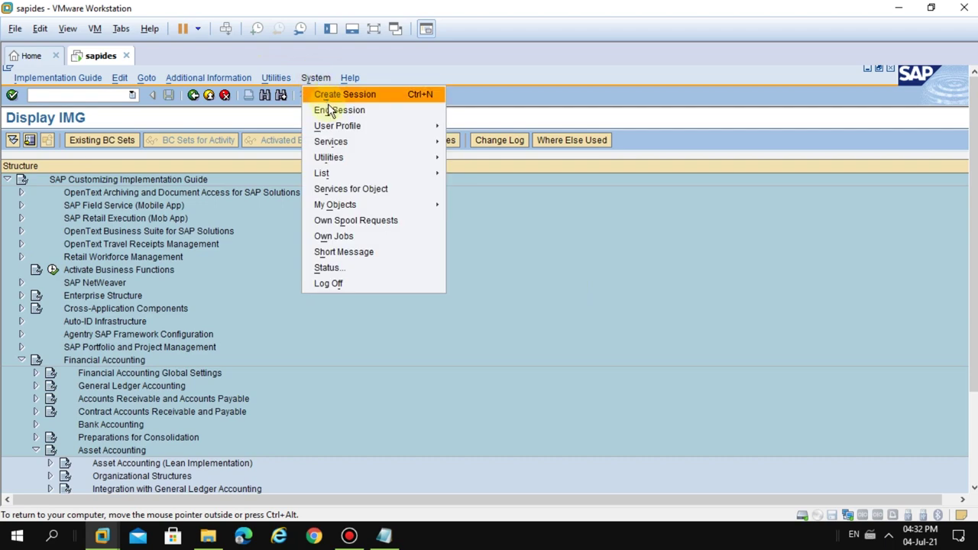
{"action": "left_click", "coordinate": [329, 108]}
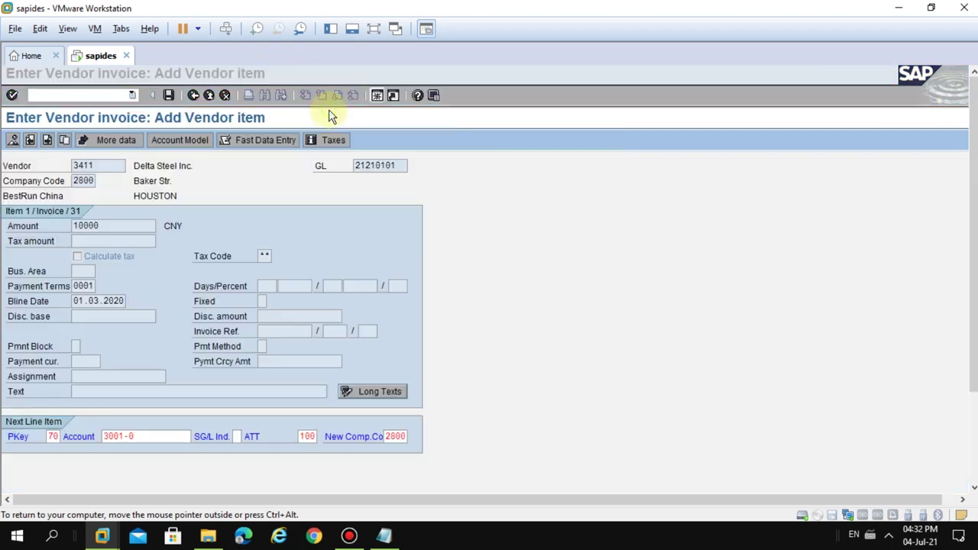
{"action": "left_click", "coordinate": [158, 437]}
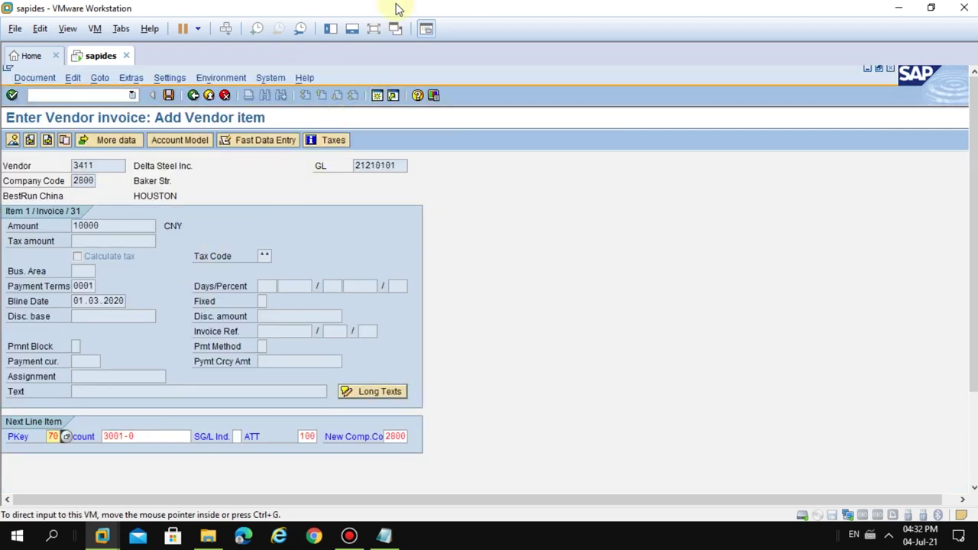
{"action": "left_click", "coordinate": [373, 28]}
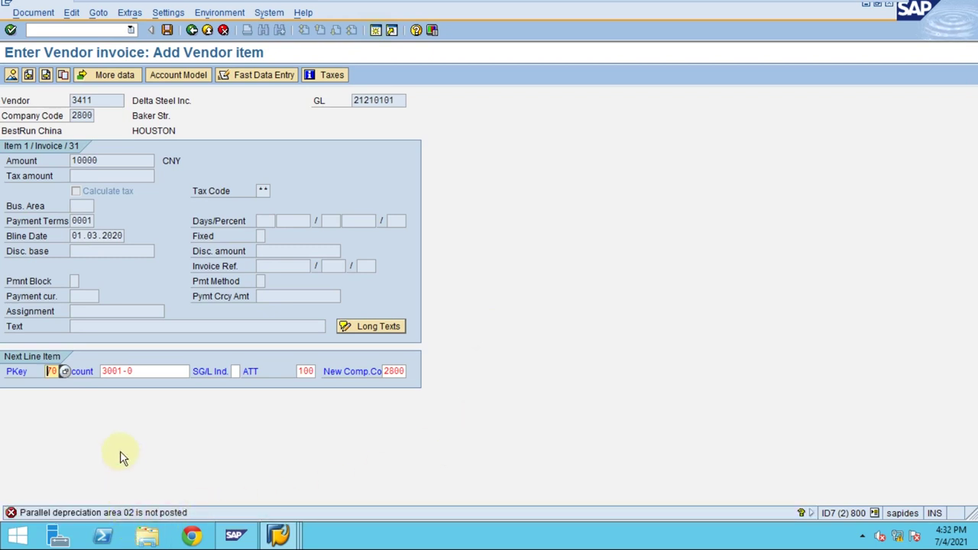
- Clear the next line item fields and choose posting key 70
{"action": "key", "text": "Delete"}
{"action": "key", "text": "Tab"}
{"action": "key", "text": "Delete"}
{"action": "key", "text": "Tab"}
{"action": "key", "text": "Tab"}
{"action": "key", "text": "Return"}
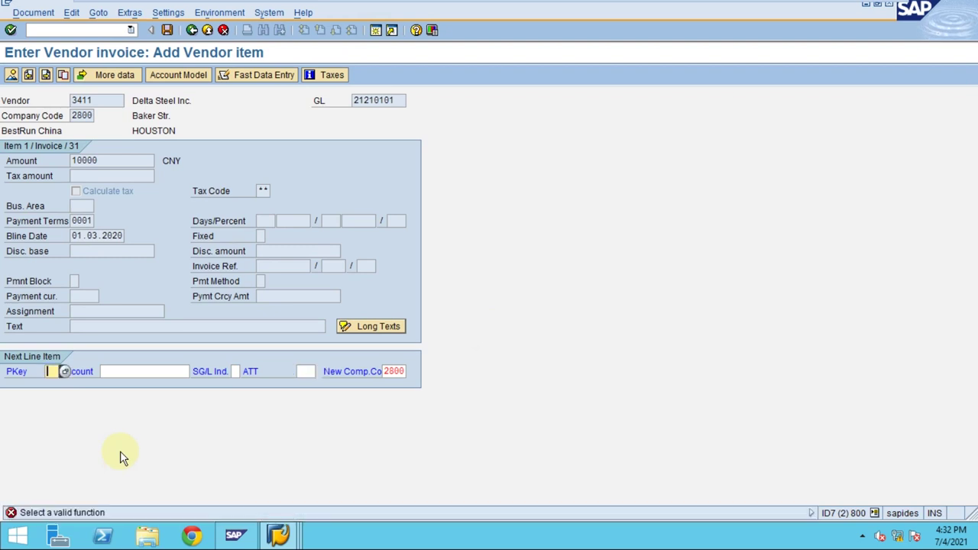
{"action": "key", "text": "BackSpace"}
{"action": "key", "text": "Down"}
{"action": "key", "text": "Return"}
- Enter asset account 3001-0 with transaction type 100 and submit the line
{"action": "key", "text": "Tab"}
{"action": "key", "text": "BackSpace"}
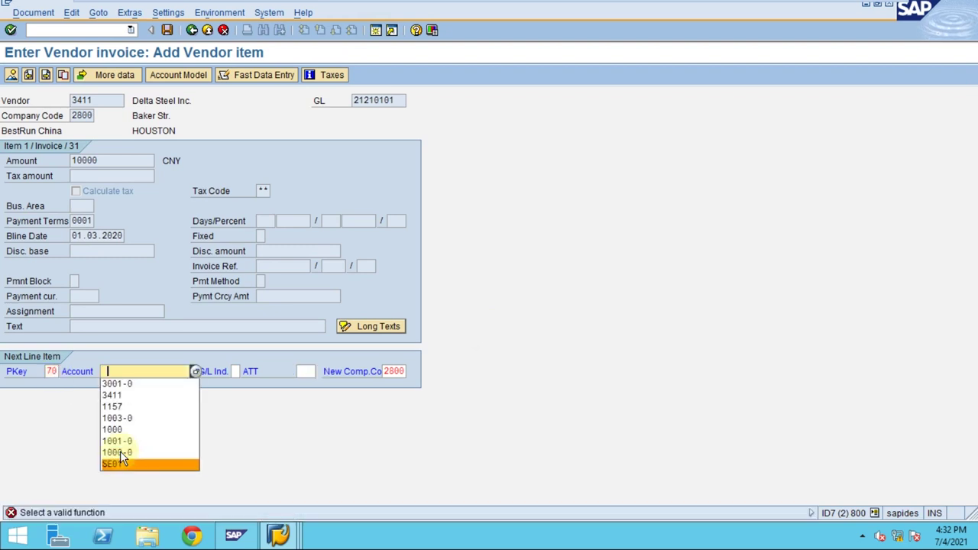
{"action": "left_click", "coordinate": [116, 384]}
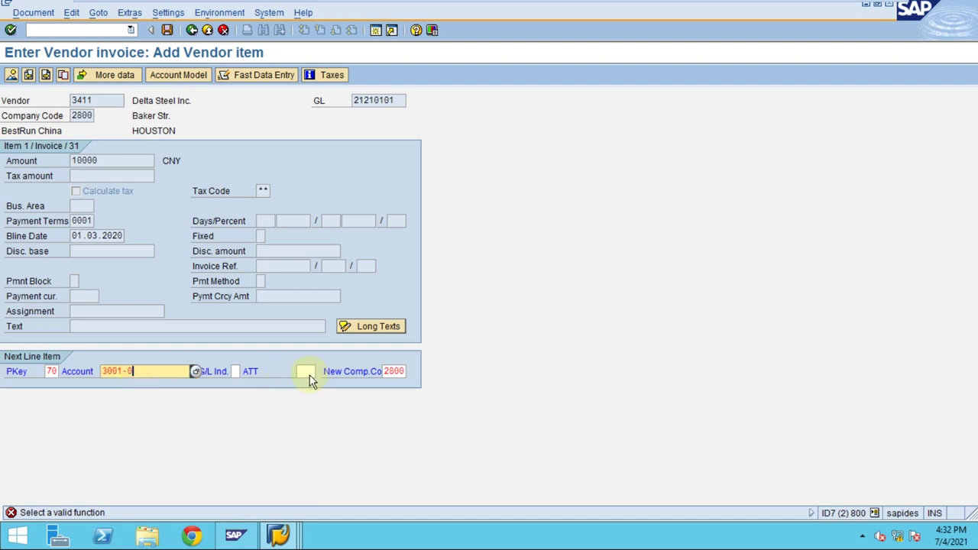
{"action": "left_click", "coordinate": [306, 371]}
{"action": "key", "text": "BackSpace"}
{"action": "left_click", "coordinate": [309, 386]}
{"action": "key", "text": "Return"}
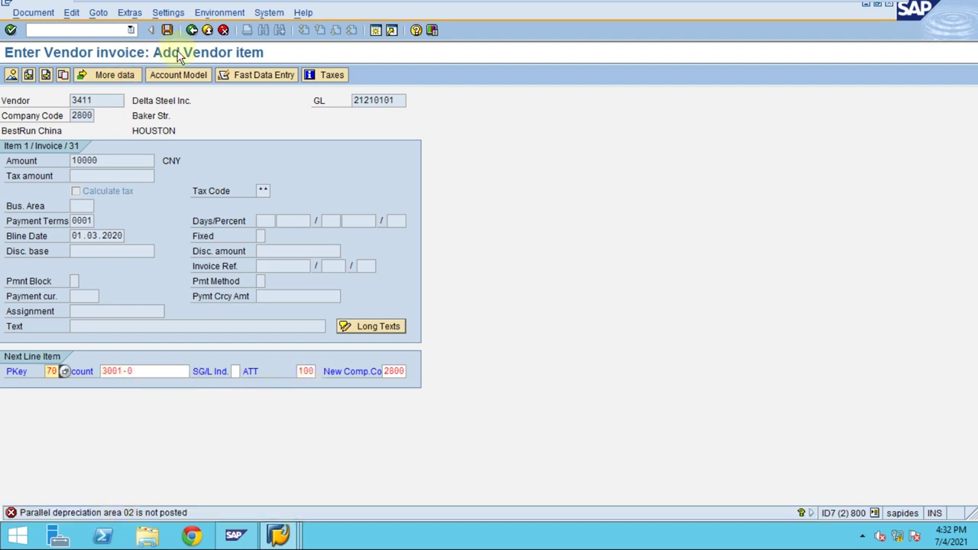
{"action": "left_click", "coordinate": [106, 30]}
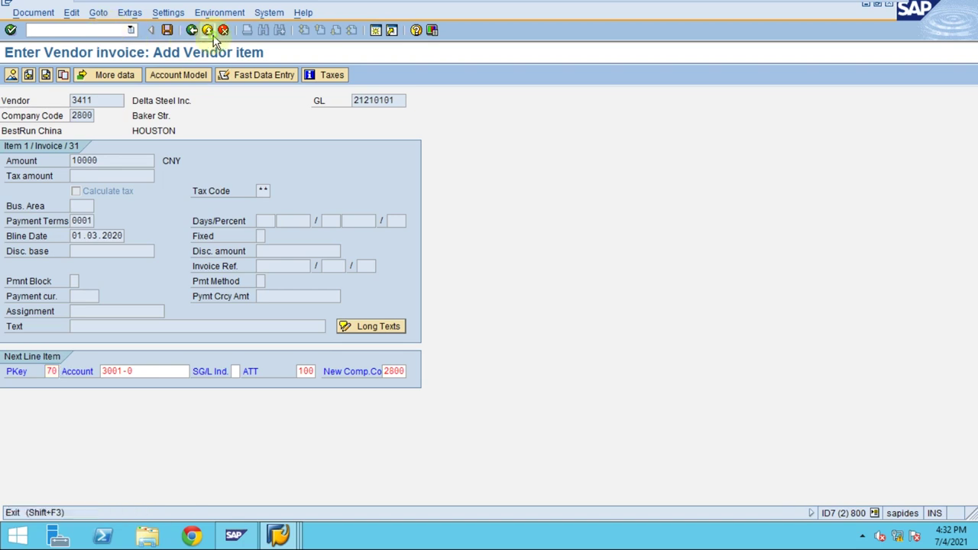
- Discard the open invoice and restart it with dates 01.03.2020 and vendor 3411
{"action": "left_click", "coordinate": [208, 30]}
{"action": "left_click", "coordinate": [194, 269]}
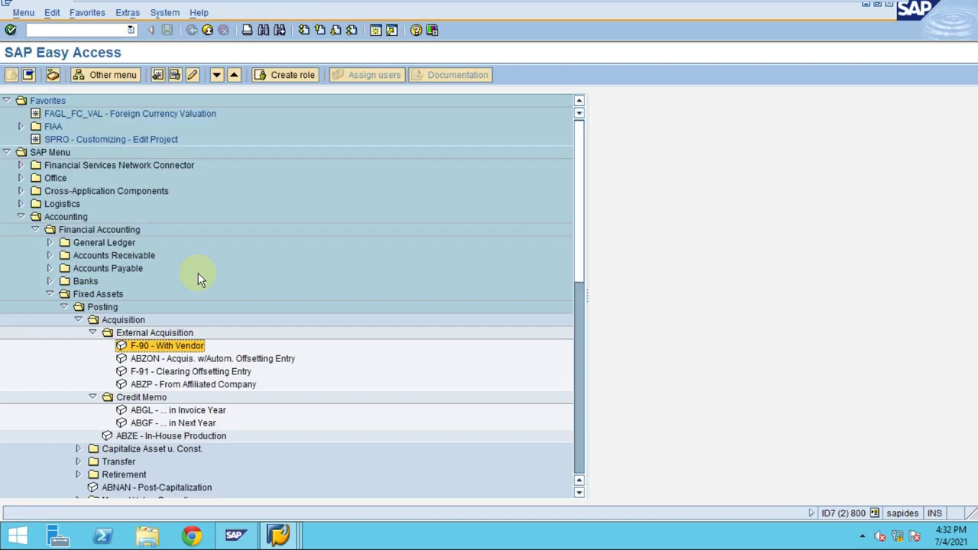
{"action": "double_click", "coordinate": [162, 347]}
{"action": "type", "text": "0"}
{"action": "left_click", "coordinate": [115, 111]}
{"action": "key", "text": "Tab"}
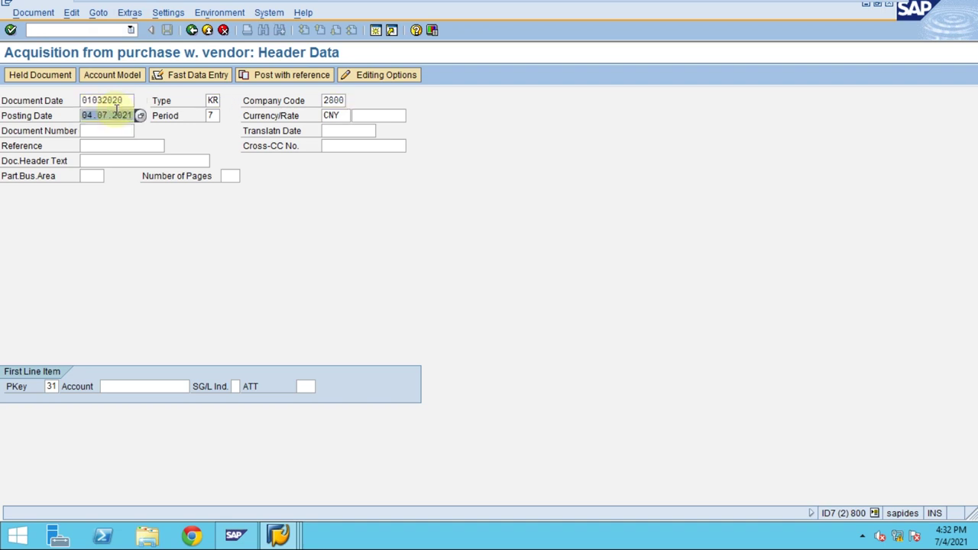
{"action": "left_click", "coordinate": [113, 129]}
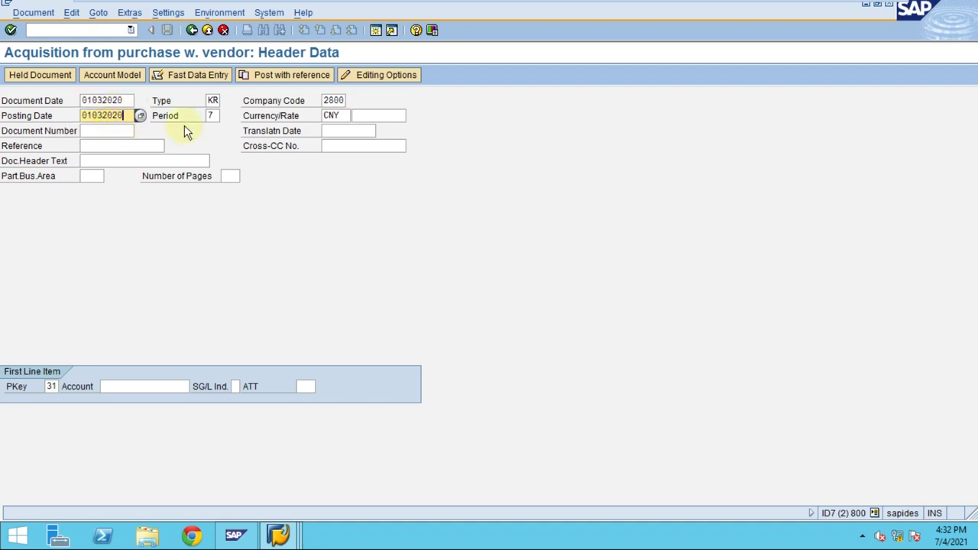
{"action": "left_click", "coordinate": [126, 387]}
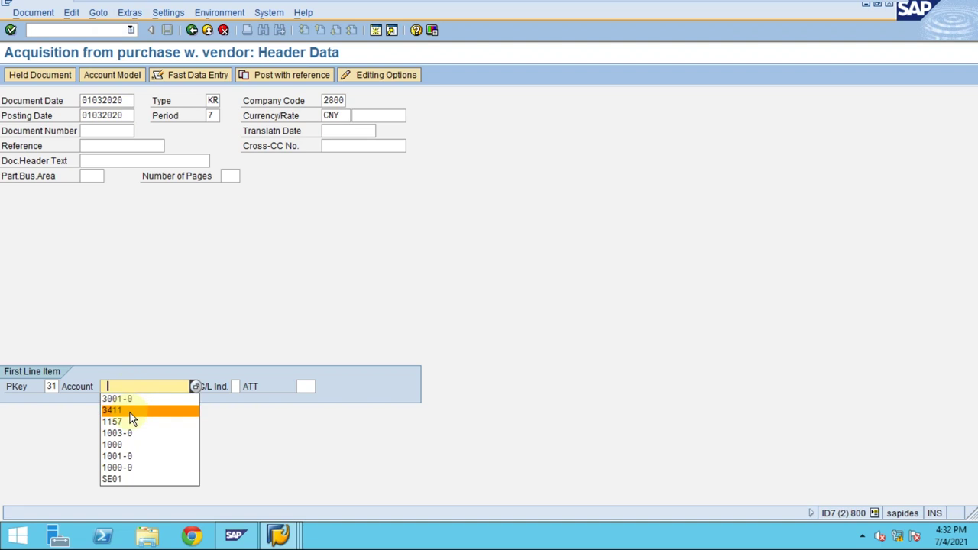
{"action": "left_click", "coordinate": [130, 413]}
{"action": "key", "text": "Return"}
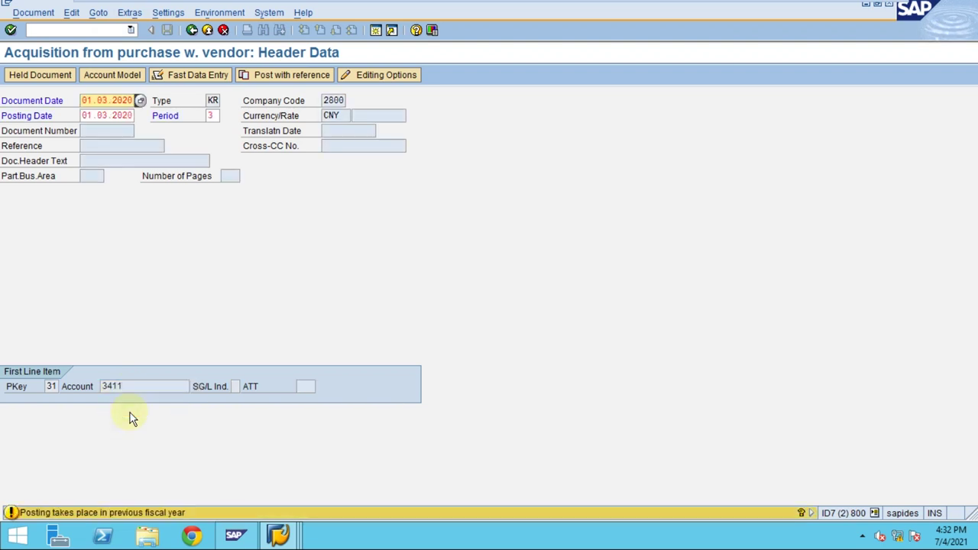
{"action": "key", "text": "Return"}
- Enter amount 10000 and asset line 70 / 3001-0 / type 100, then submit twice
{"action": "left_click", "coordinate": [118, 163]}
{"action": "left_click", "coordinate": [118, 174]}
{"action": "left_click", "coordinate": [51, 371]}
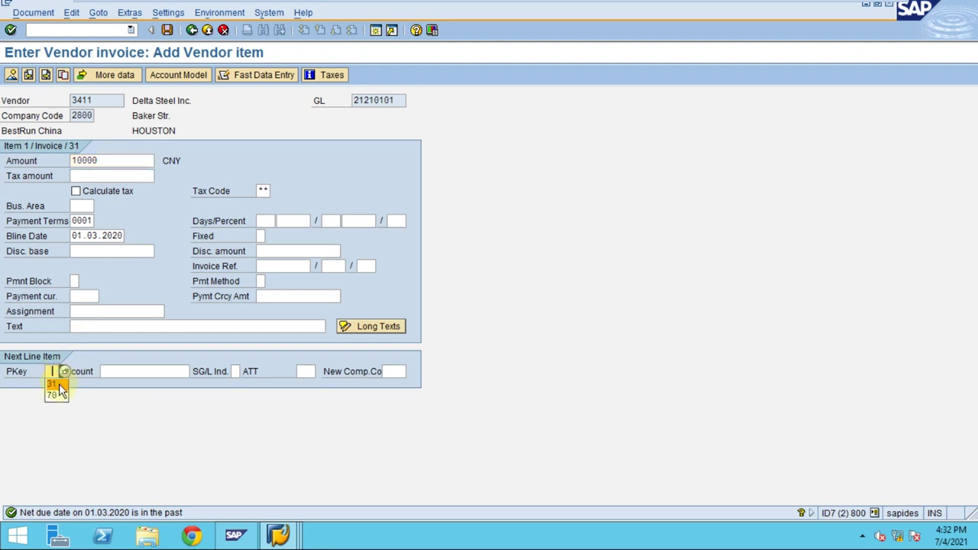
{"action": "left_click", "coordinate": [59, 393]}
{"action": "left_click", "coordinate": [130, 371]}
{"action": "left_click", "coordinate": [137, 382]}
{"action": "left_click", "coordinate": [121, 372]}
{"action": "left_click", "coordinate": [133, 393]}
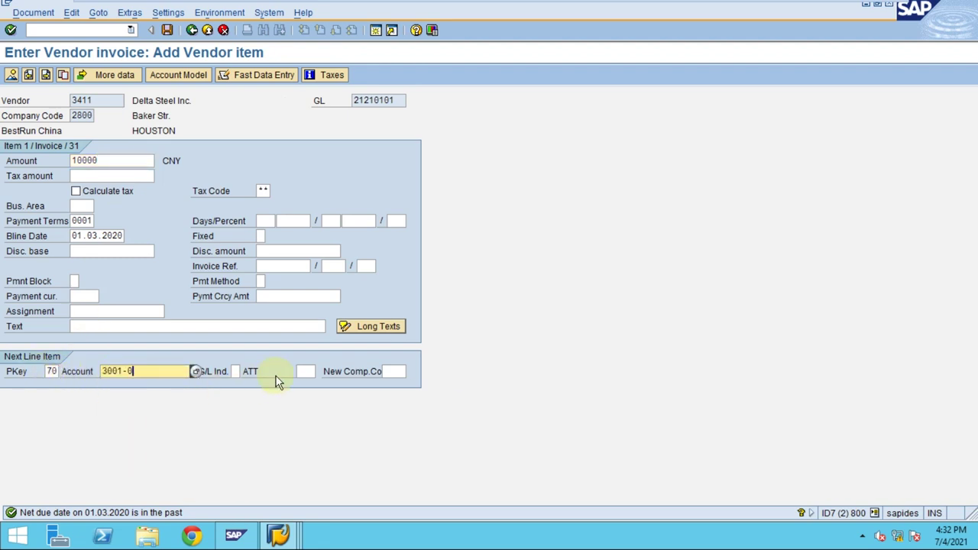
{"action": "left_click", "coordinate": [303, 371]}
{"action": "left_click", "coordinate": [311, 385]}
{"action": "key", "text": "Return"}
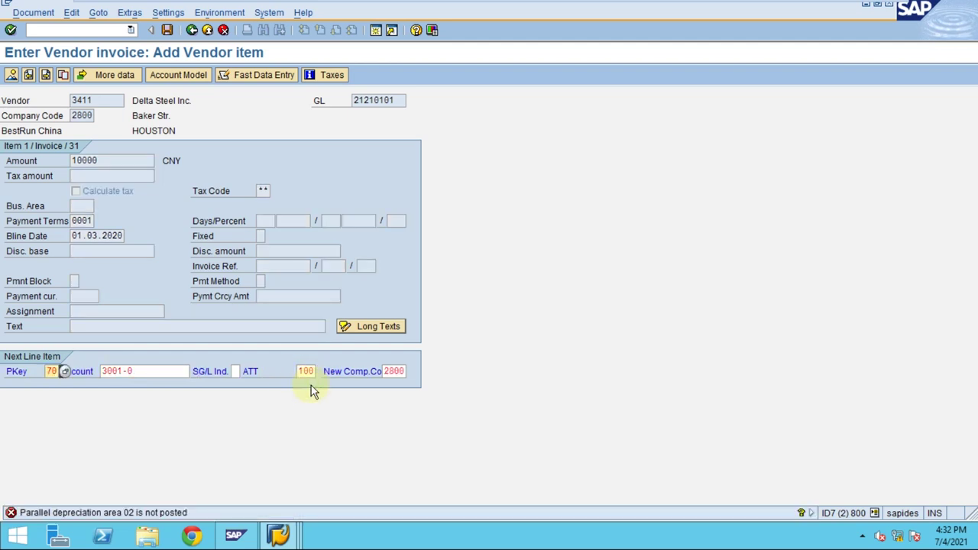
{"action": "key", "text": "Return"}
- In a second session, display asset 3001 with AS03 and review its depreciation areas
{"action": "left_click", "coordinate": [375, 30]}
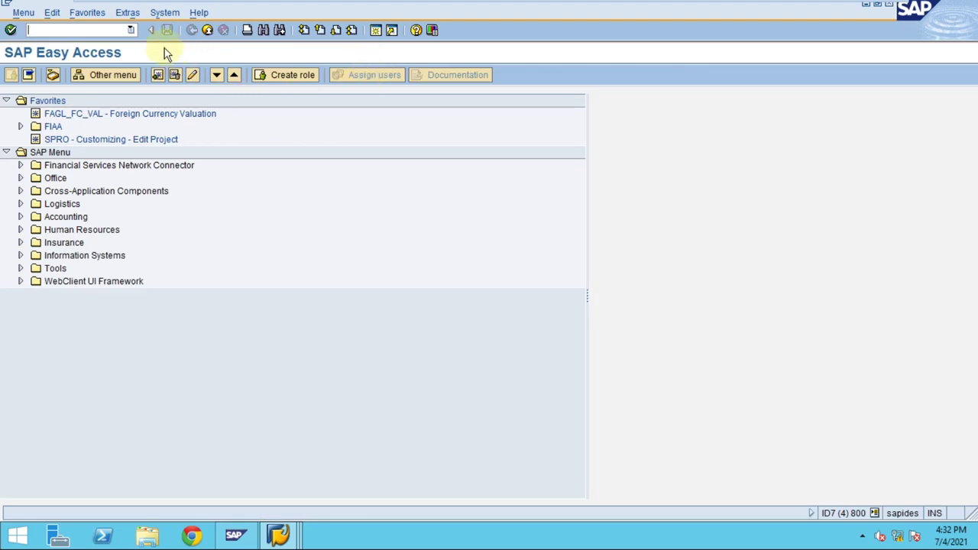
{"action": "type", "text": "as03"}
{"action": "key", "text": "Return"}
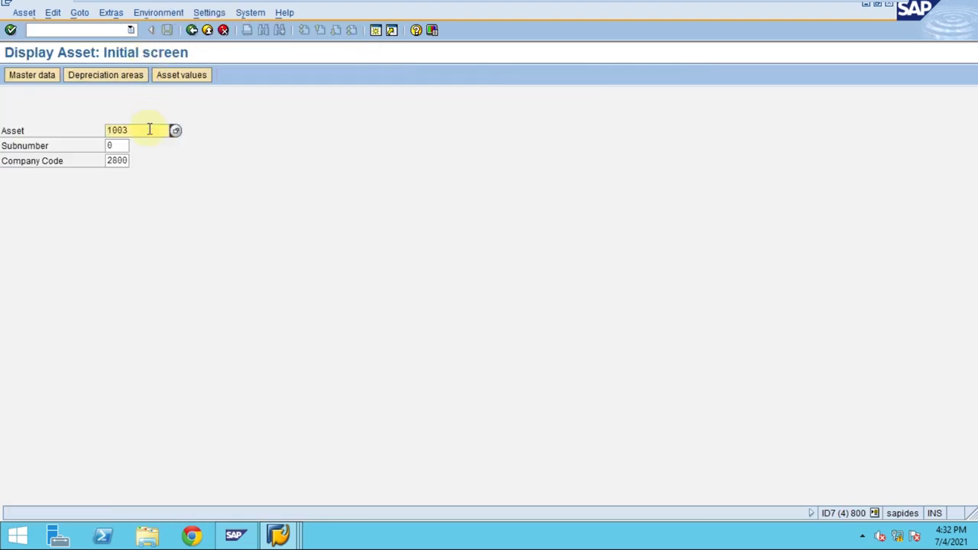
{"action": "left_click_drag", "start_coordinate": [150, 129], "coordinate": [25, 132]}
{"action": "key", "text": "BackSpace"}
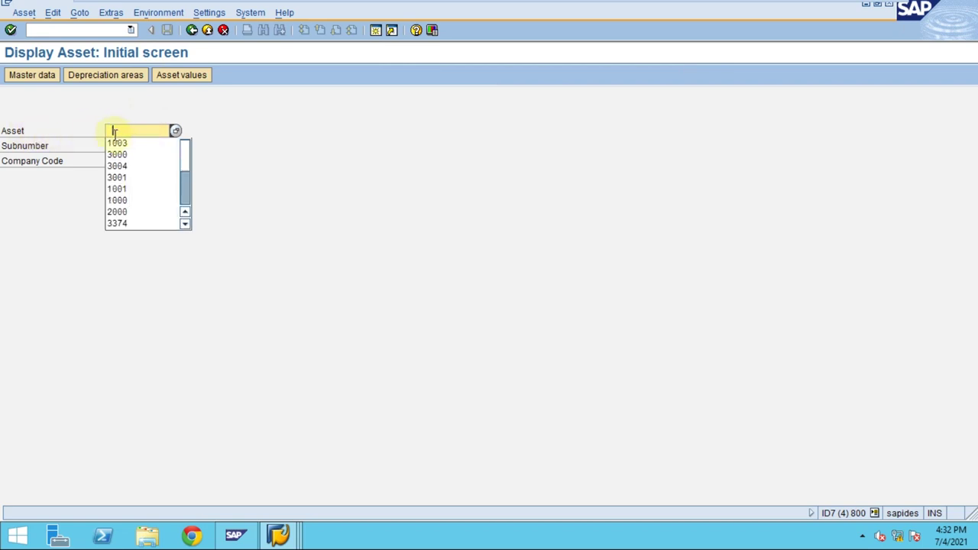
{"action": "left_click", "coordinate": [122, 177]}
{"action": "left_click", "coordinate": [117, 80]}
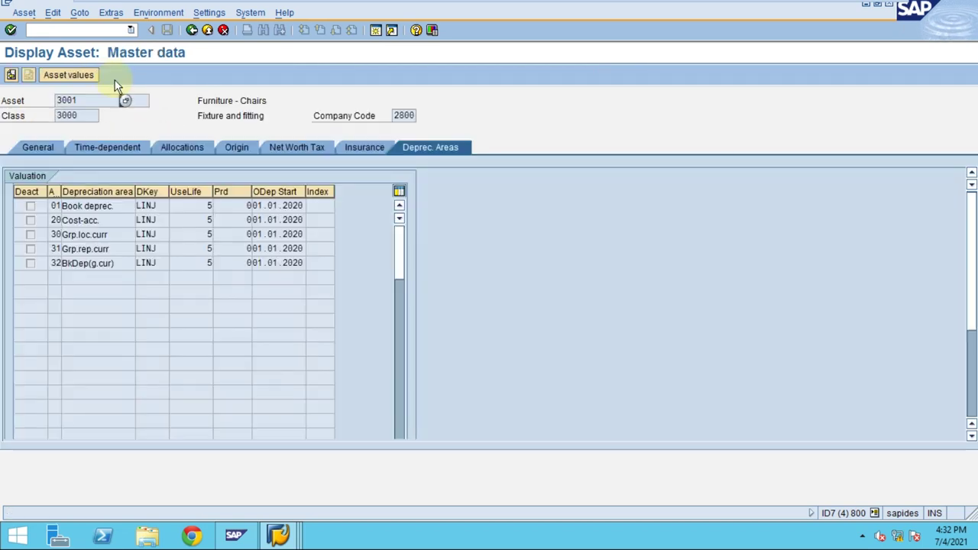
{"action": "left_click", "coordinate": [192, 29]}
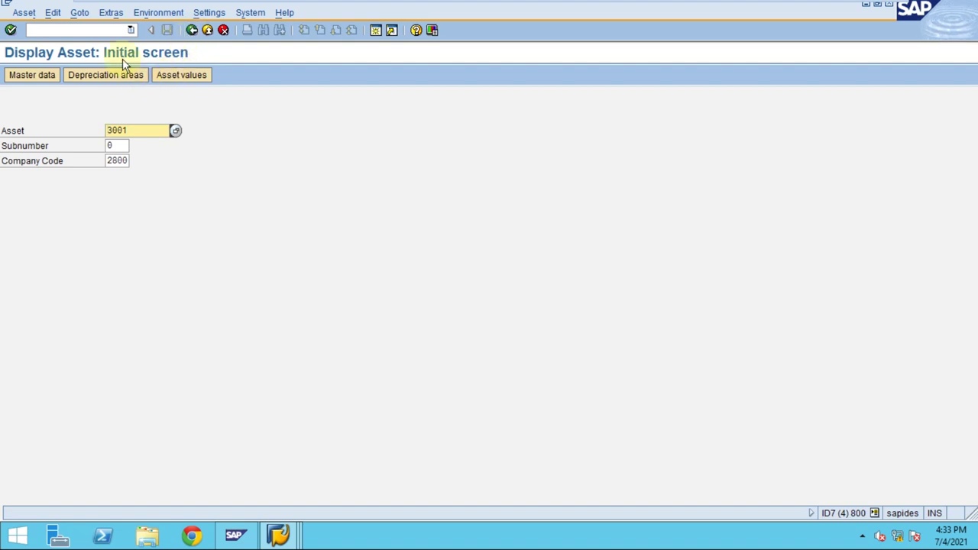
- Start creating a new asset in class 3000 for company code 2800
{"action": "left_click", "coordinate": [192, 29]}
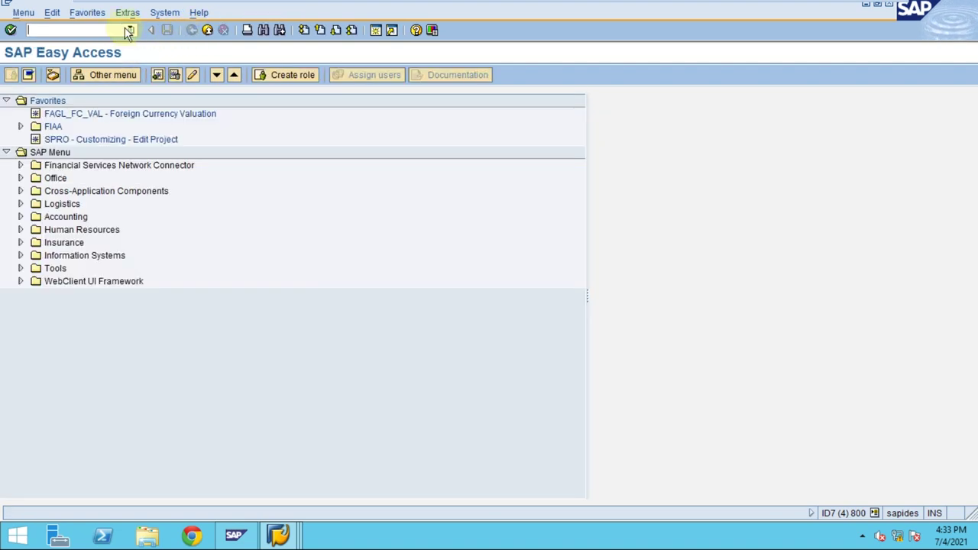
{"action": "type", "text": "as01"}
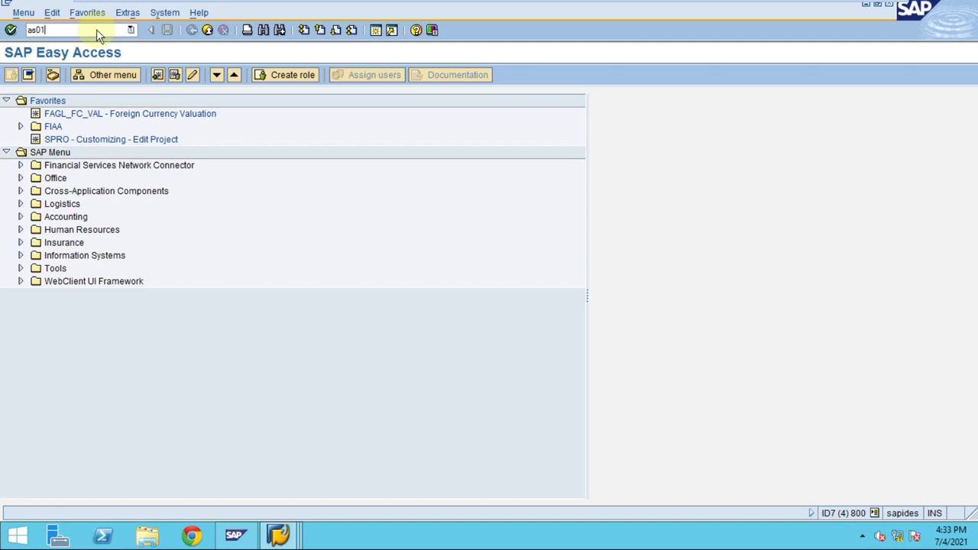
{"action": "key", "text": "Return"}
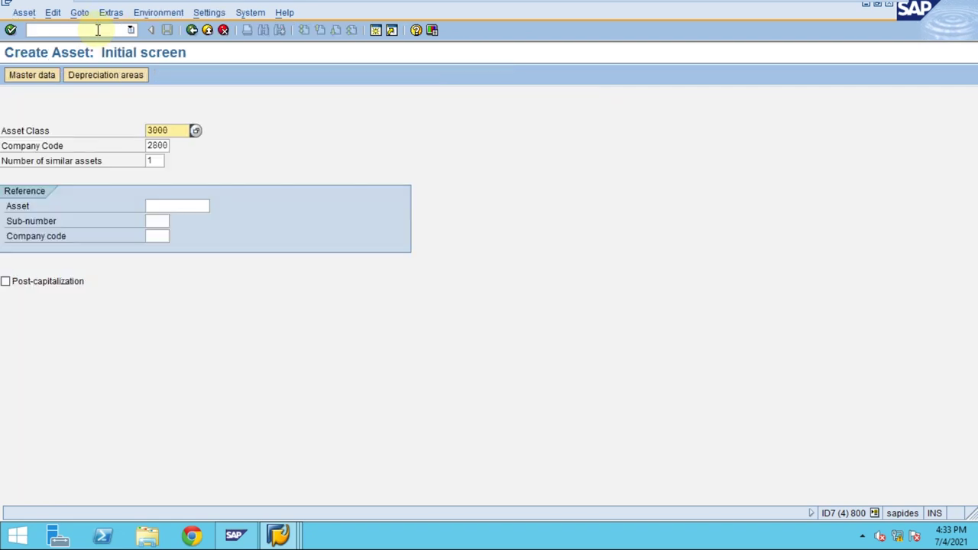
{"action": "left_click", "coordinate": [156, 161]}
{"action": "key", "text": "Return"}
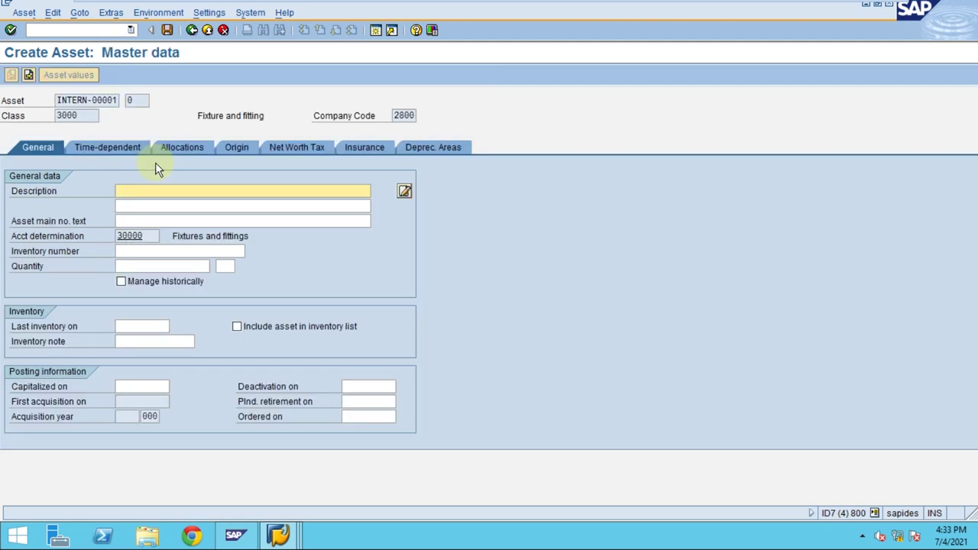
- Give the asset description Furniture and cost center 4130
{"action": "left_click", "coordinate": [192, 30]}
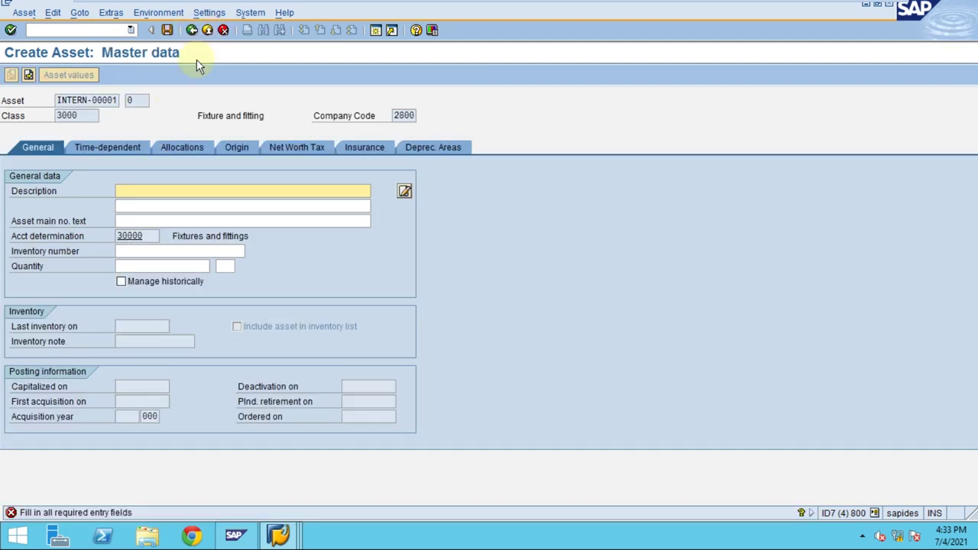
{"action": "left_click", "coordinate": [161, 191]}
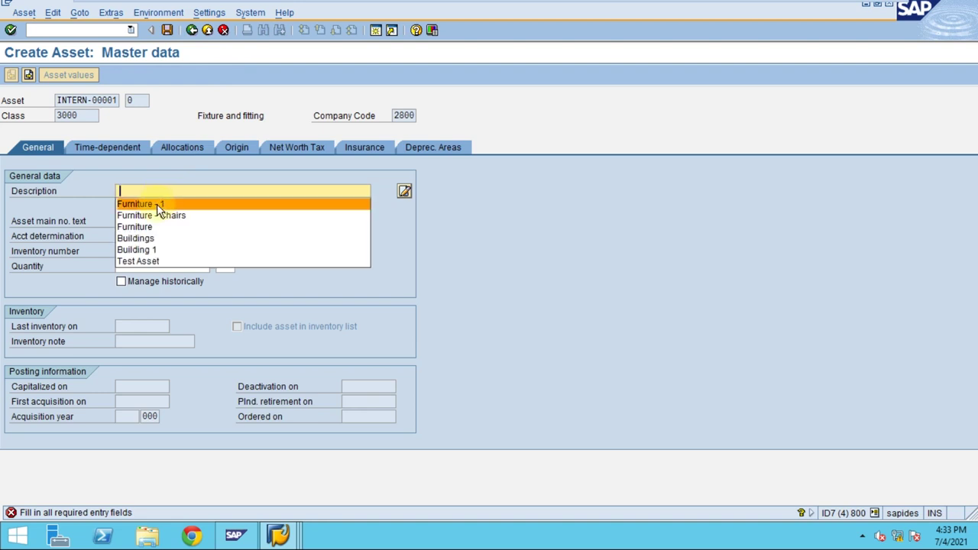
{"action": "left_click", "coordinate": [138, 227]}
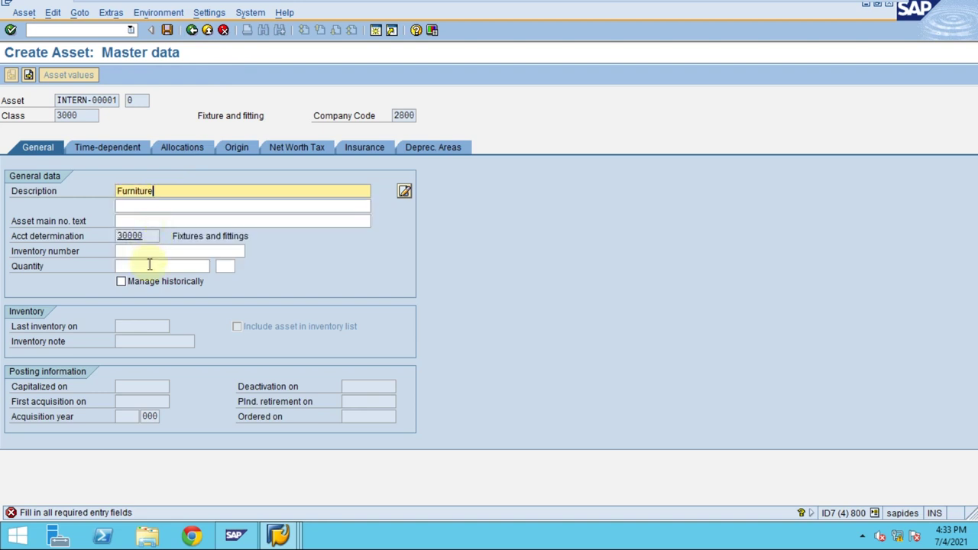
{"action": "left_click", "coordinate": [107, 146]}
{"action": "left_click", "coordinate": [130, 205]}
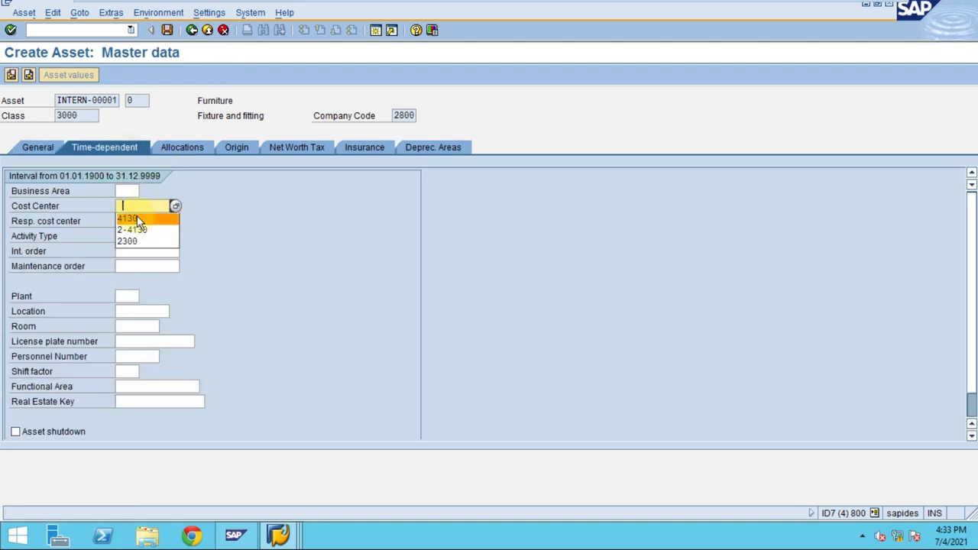
{"action": "left_click", "coordinate": [137, 216]}
- Set depreciation start 01.01.2020 for all depreciation areas and save the asset
{"action": "left_click", "coordinate": [413, 146]}
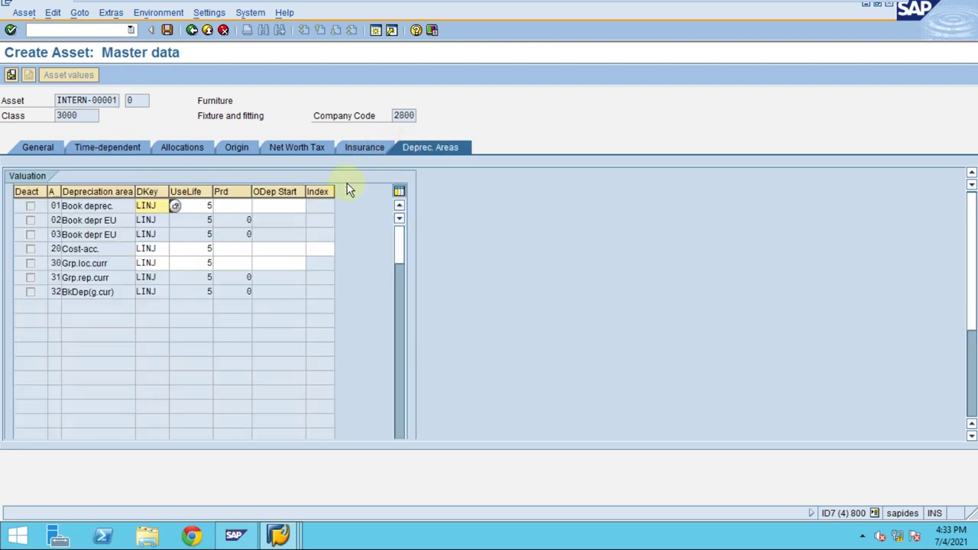
{"action": "left_click", "coordinate": [76, 220]}
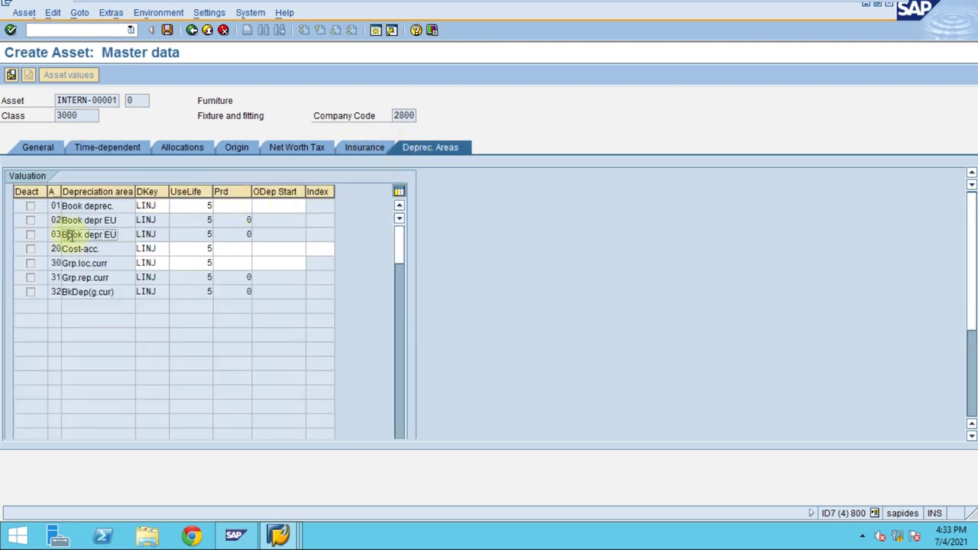
{"action": "left_click", "coordinate": [78, 235]}
{"action": "left_click", "coordinate": [266, 204]}
{"action": "type", "text": "01012020"}
{"action": "left_click", "coordinate": [269, 250]}
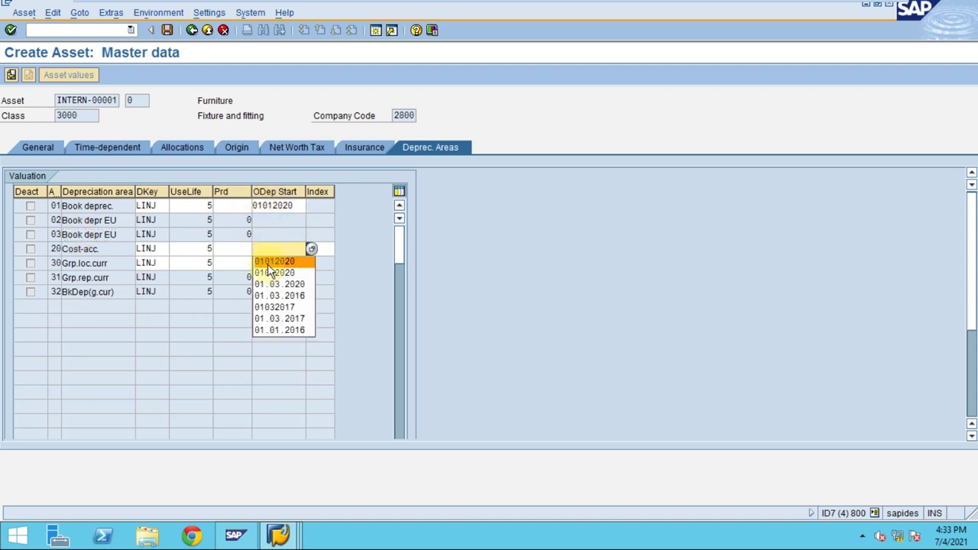
{"action": "left_click", "coordinate": [269, 266]}
{"action": "left_click", "coordinate": [267, 263]}
{"action": "left_click", "coordinate": [256, 284]}
{"action": "key", "text": "Return"}
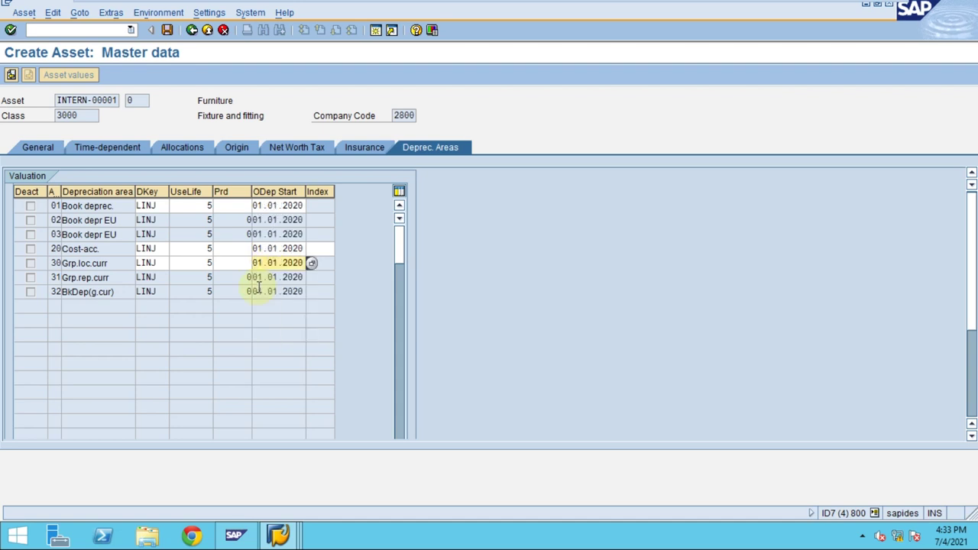
{"action": "left_click", "coordinate": [167, 33]}
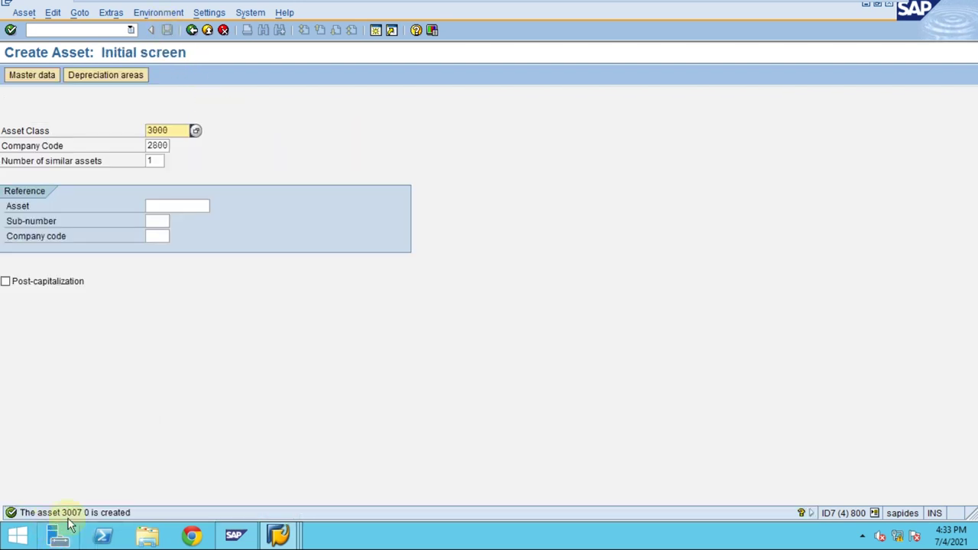
- Close the asset session and add asset 3007 as a 10,000 line on the invoice
{"action": "left_click", "coordinate": [250, 12]}
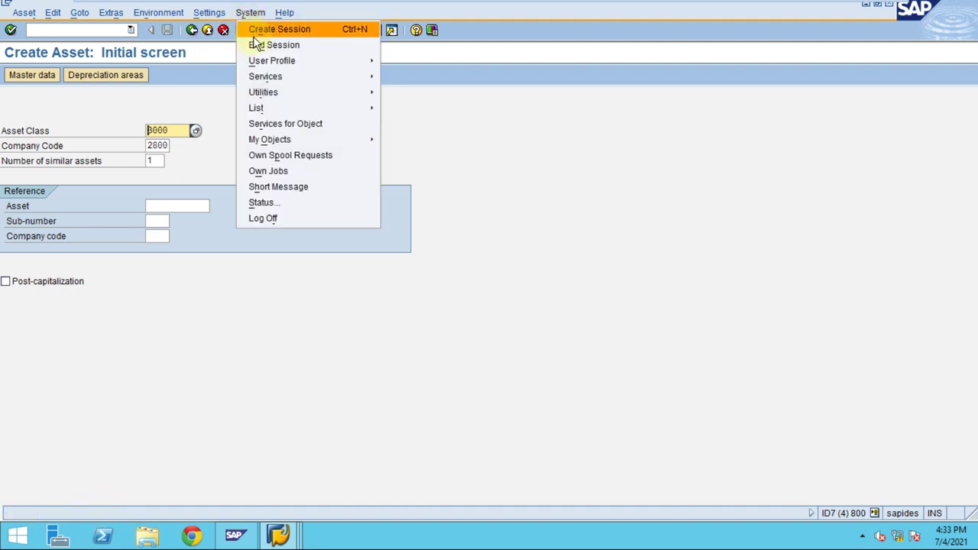
{"action": "left_click", "coordinate": [254, 43]}
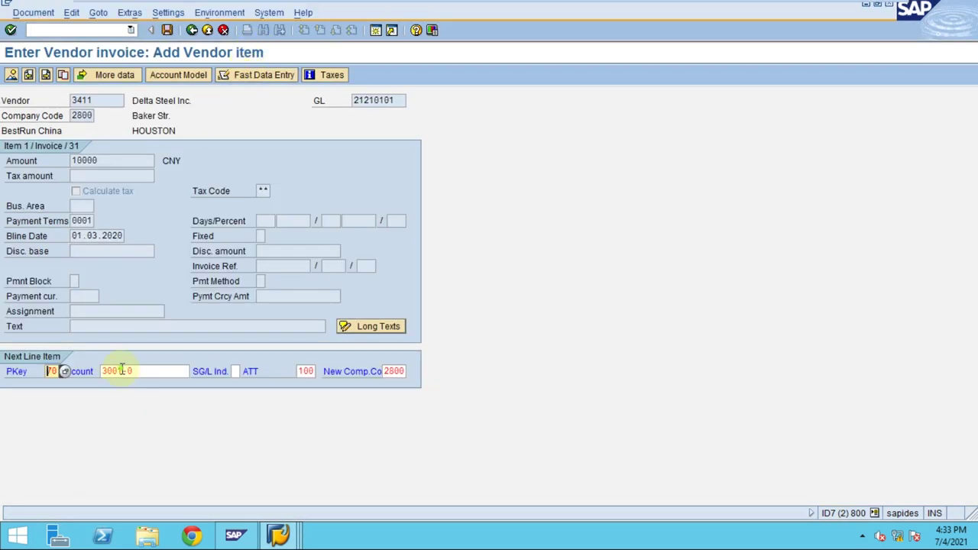
{"action": "left_click", "coordinate": [122, 372]}
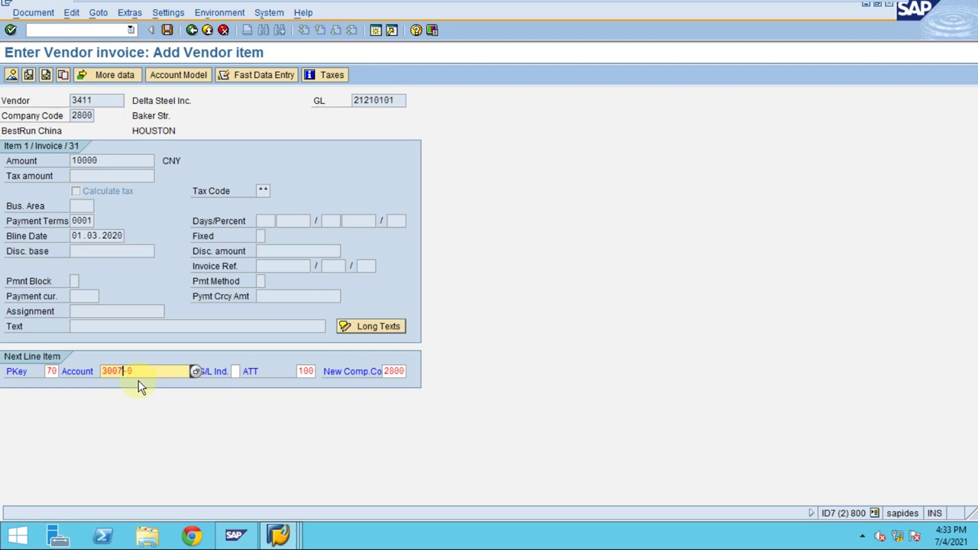
{"action": "key", "text": "Return"}
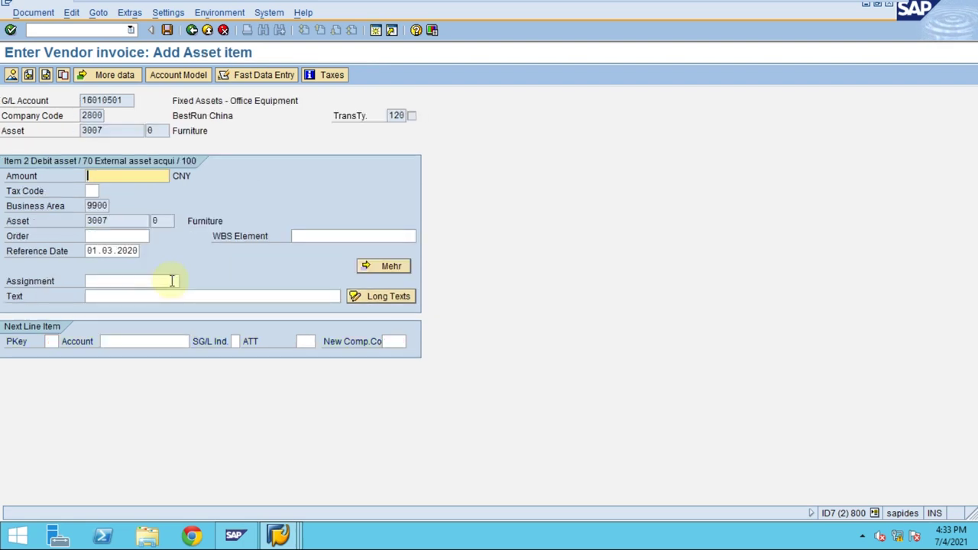
{"action": "left_click", "coordinate": [153, 176]}
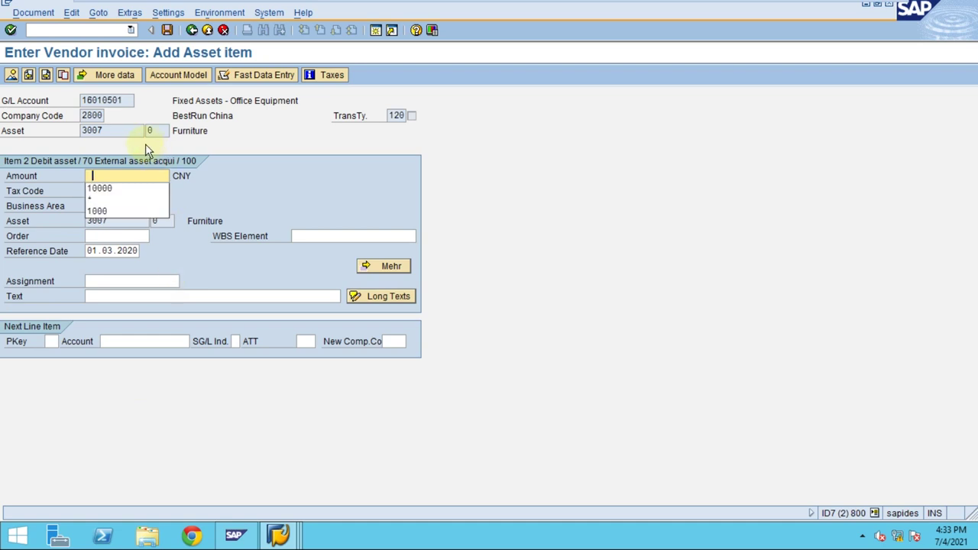
{"action": "left_click", "coordinate": [120, 189]}
{"action": "key", "text": "Return"}
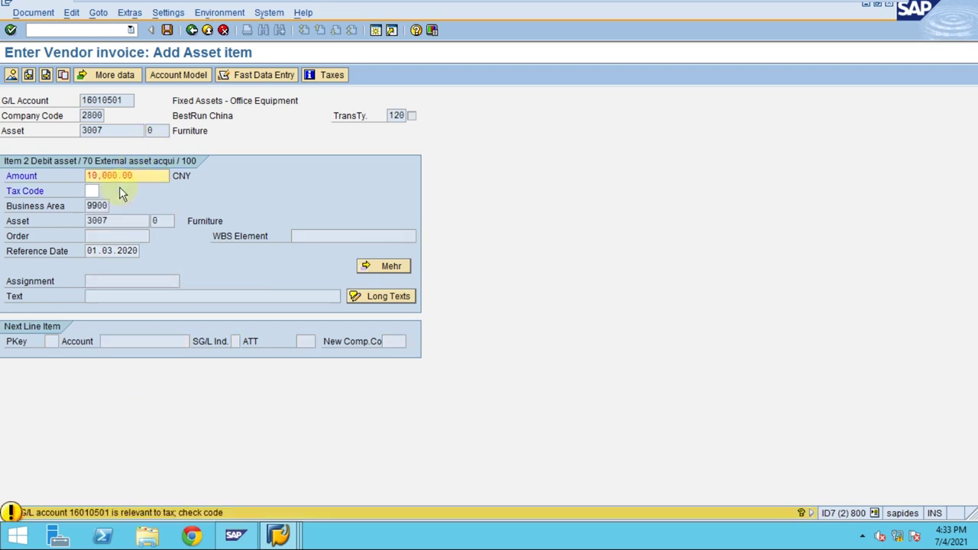
{"action": "key", "text": "Return"}
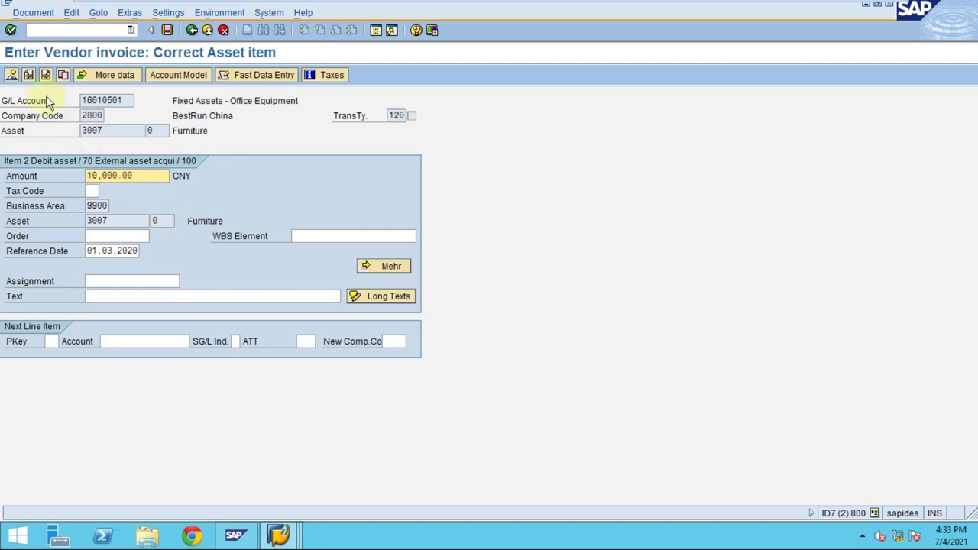
- Open the document overview and inspect the vendor and asset line items
{"action": "left_click", "coordinate": [11, 77]}
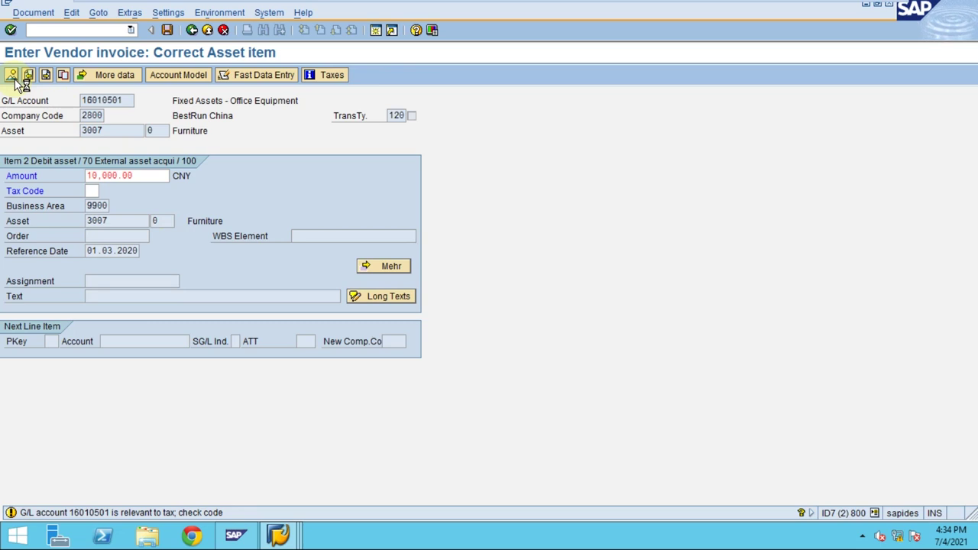
{"action": "left_click", "coordinate": [11, 75]}
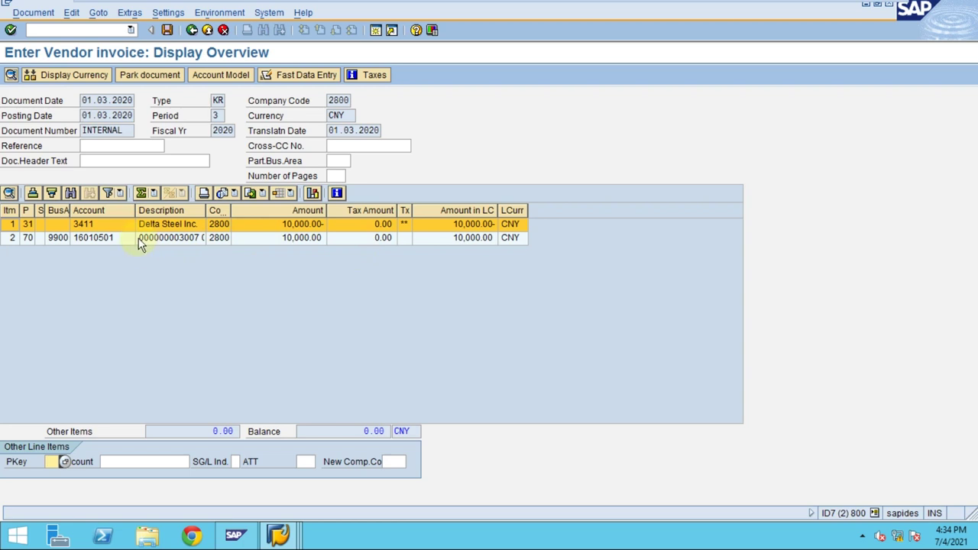
{"action": "left_click", "coordinate": [77, 240]}
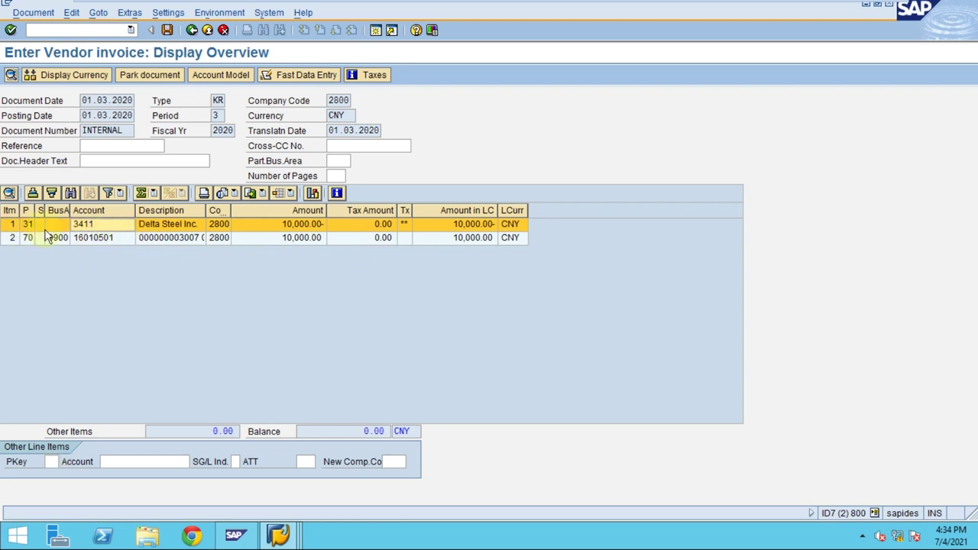
{"action": "left_click", "coordinate": [162, 238]}
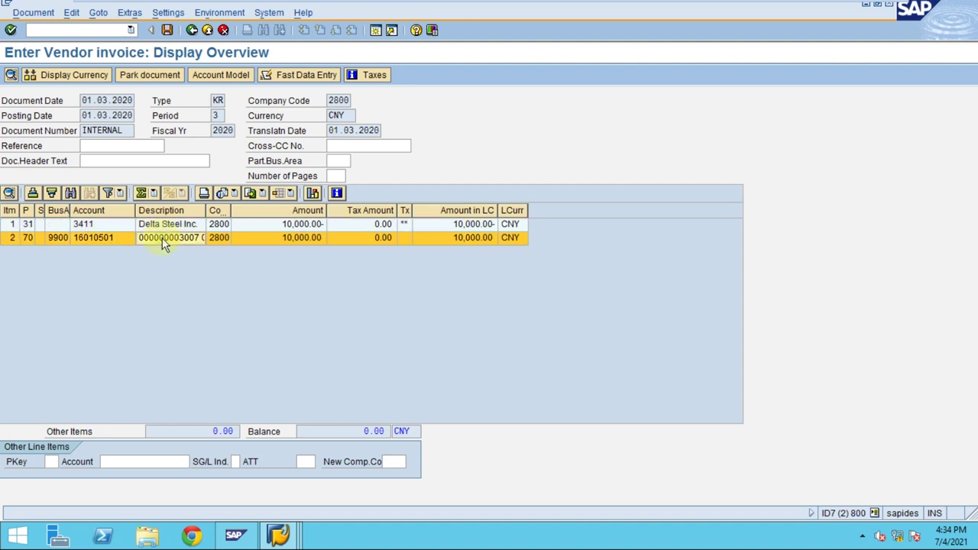
- Add LC2 amount, Local currency 2, LC3 amount and Local currency 3 columns to the layout
{"action": "left_click", "coordinate": [291, 195]}
{"action": "left_click", "coordinate": [303, 224]}
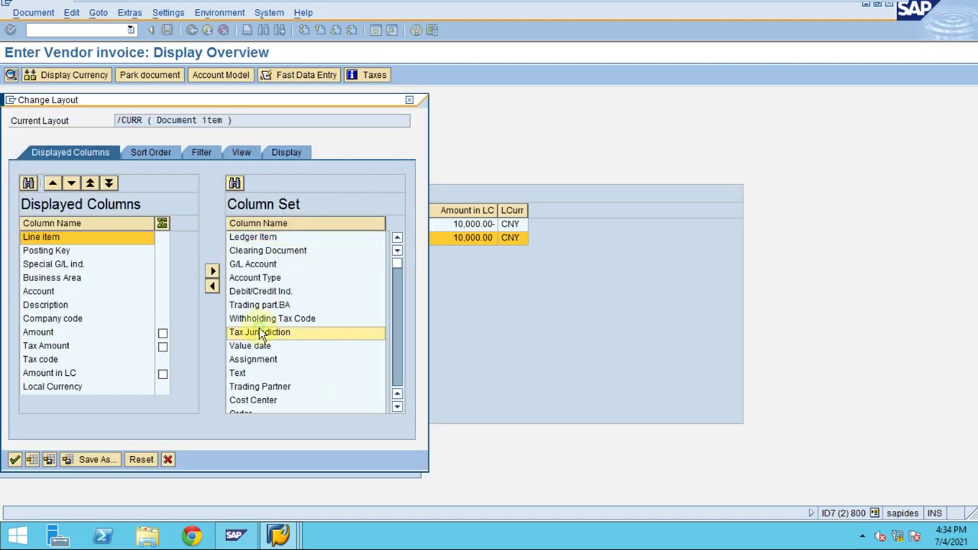
{"action": "scroll", "coordinate": [259, 332], "scroll_direction": "down", "scroll_amount": 10}
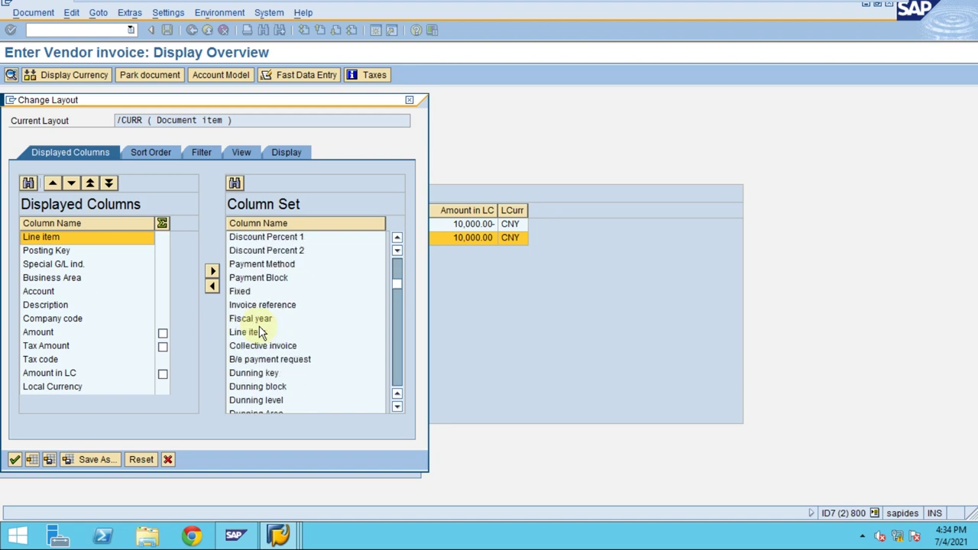
{"action": "scroll", "coordinate": [259, 332], "scroll_direction": "down", "scroll_amount": 10}
{"action": "scroll", "coordinate": [260, 332], "scroll_direction": "down", "scroll_amount": 15}
{"action": "scroll", "coordinate": [259, 331], "scroll_direction": "down", "scroll_amount": 10}
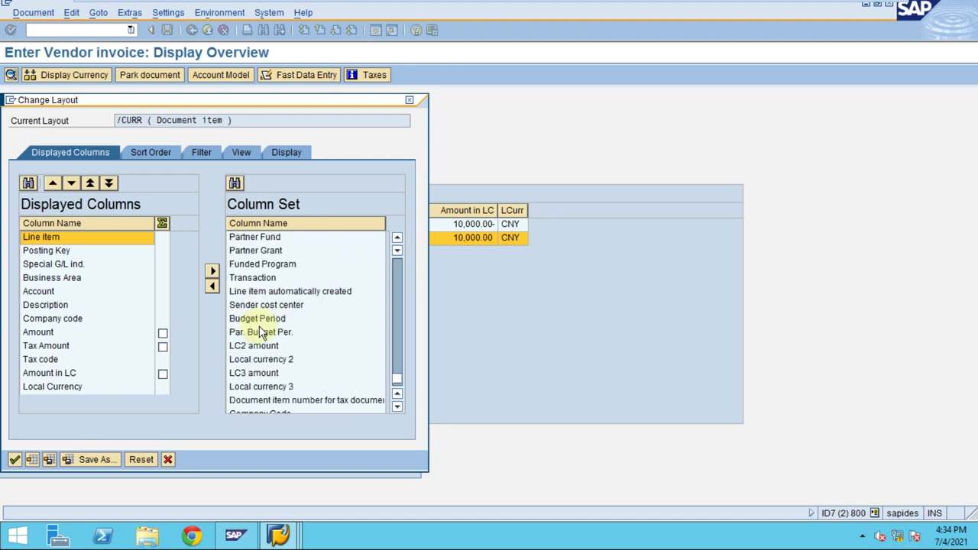
{"action": "left_click", "coordinate": [258, 306]}
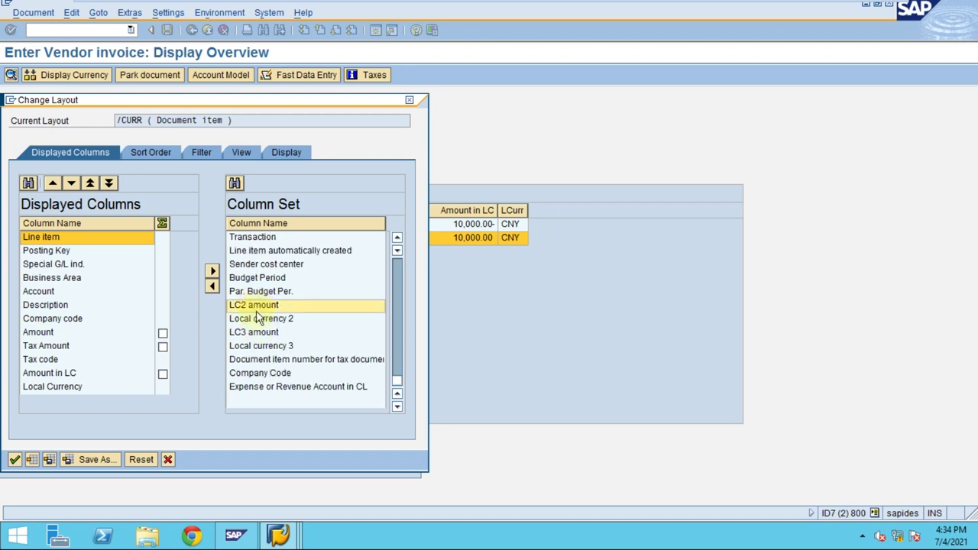
{"action": "left_click", "coordinate": [259, 319], "text": "ctrl"}
{"action": "left_click", "coordinate": [260, 332], "text": "ctrl"}
{"action": "left_click", "coordinate": [260, 346], "text": "ctrl"}
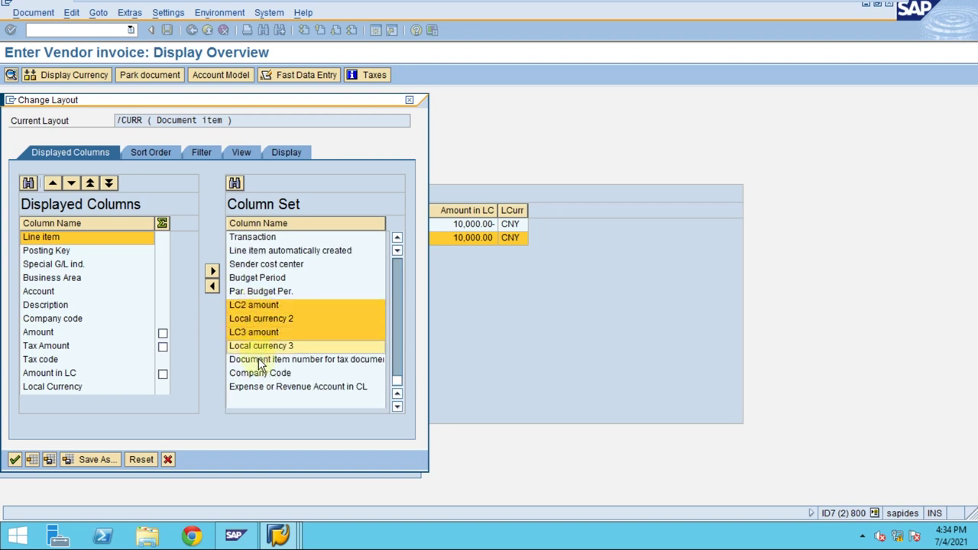
{"action": "left_click", "coordinate": [213, 285]}
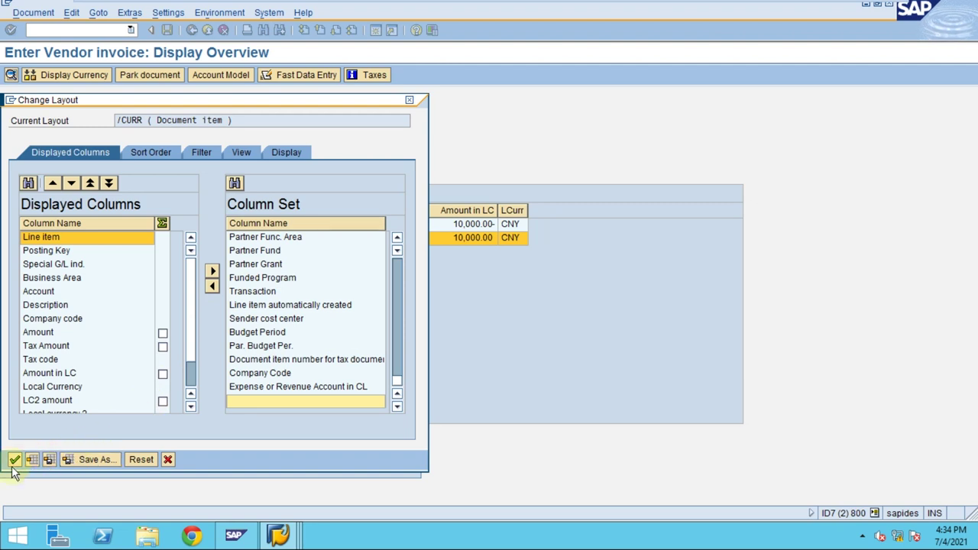
- Save the layout as default /CURR1, available to all users, and close the dialog
{"action": "left_click", "coordinate": [98, 459]}
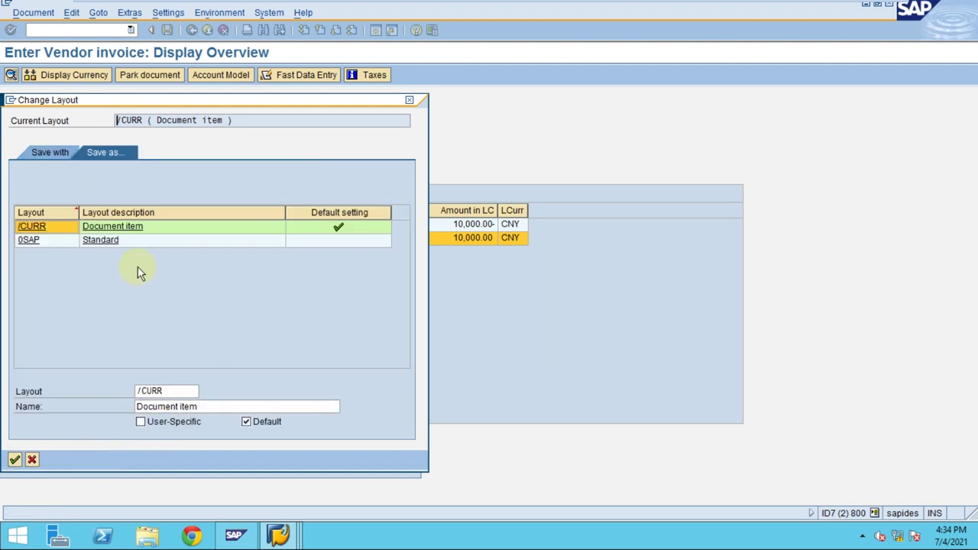
{"action": "left_click", "coordinate": [181, 392]}
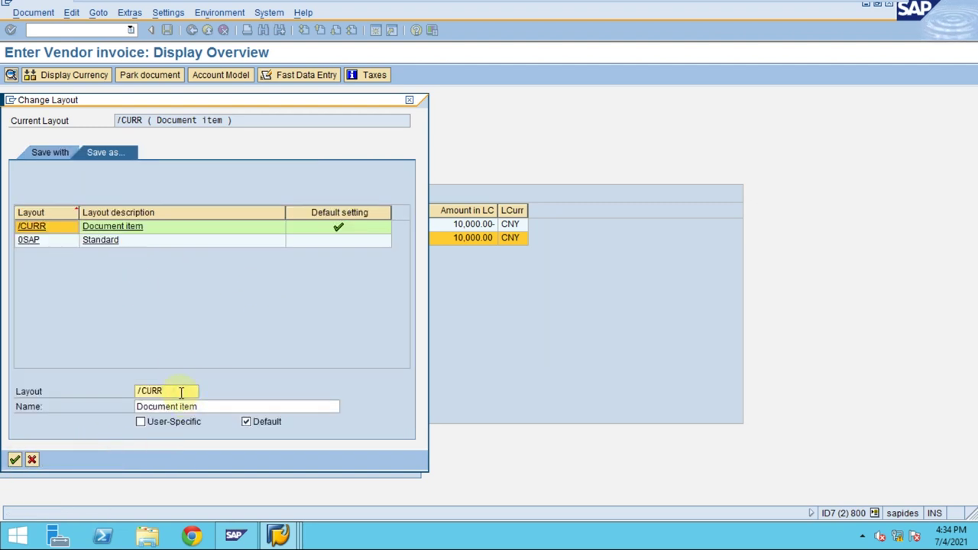
{"action": "type", "text": "1"}
{"action": "left_click", "coordinate": [174, 426]}
{"action": "left_click", "coordinate": [165, 427]}
{"action": "left_click", "coordinate": [14, 460]}
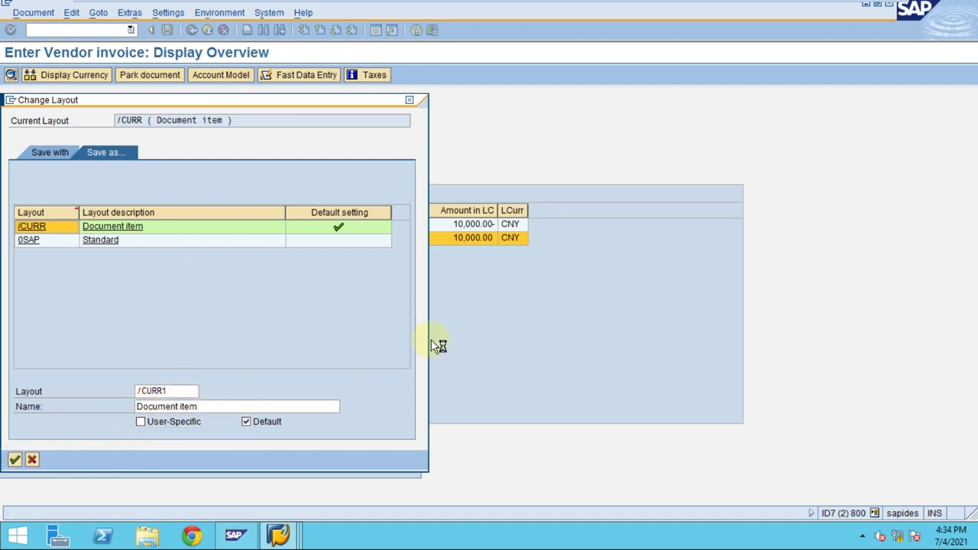
{"action": "left_click", "coordinate": [15, 460]}
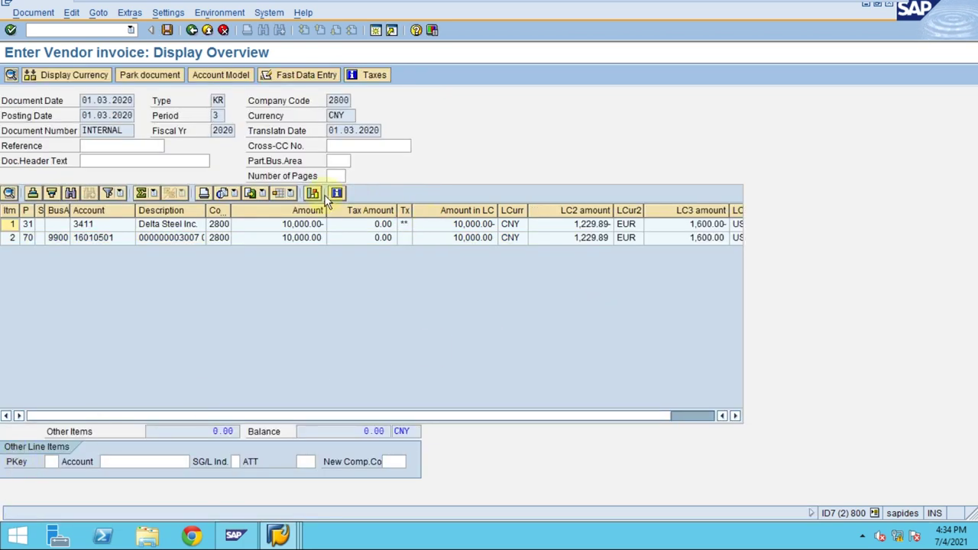
- Turn on 'With optimum column width' so the CNY, EUR and USD amounts all fit
{"action": "left_click", "coordinate": [290, 193]}
{"action": "left_click", "coordinate": [321, 227]}
{"action": "left_click", "coordinate": [277, 154]}
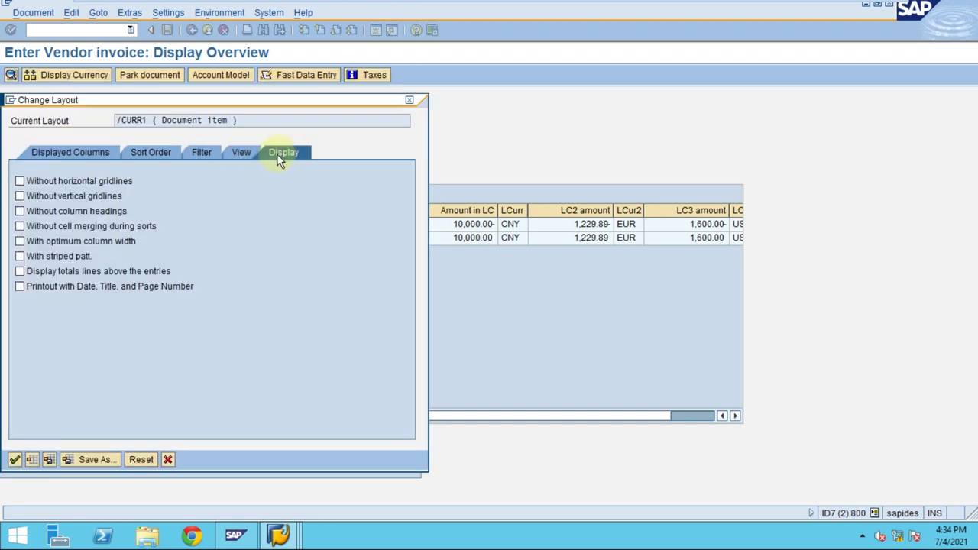
{"action": "left_click", "coordinate": [63, 243]}
{"action": "left_click", "coordinate": [15, 459]}
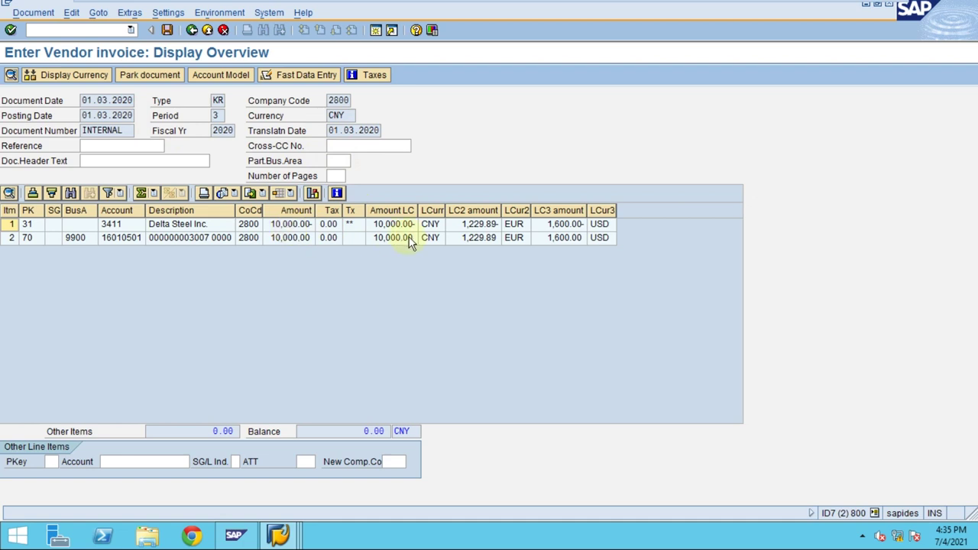
{"action": "left_click_drag", "start_coordinate": [384, 212], "coordinate": [602, 211]}
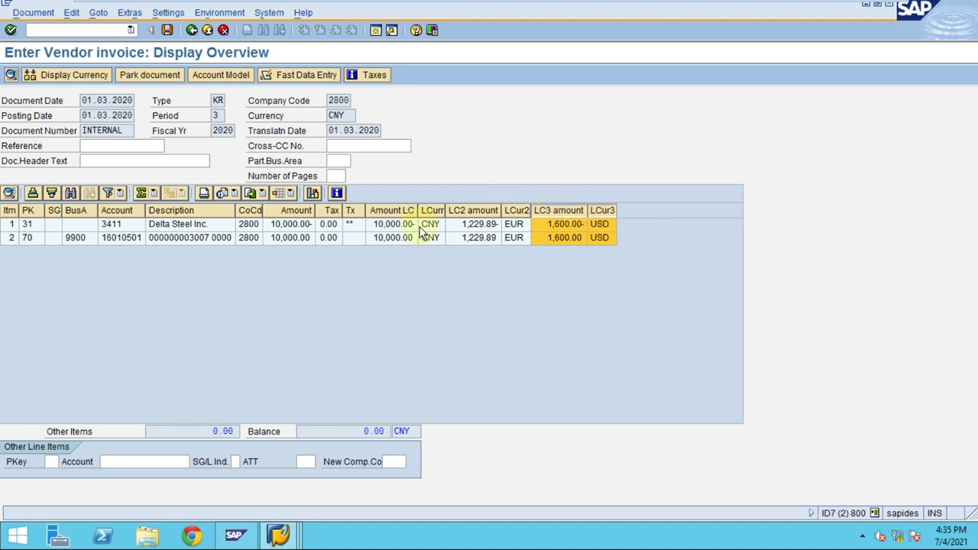
{"action": "left_click", "coordinate": [167, 29]}
{"action": "mouse_move", "coordinate": [468, 4]}
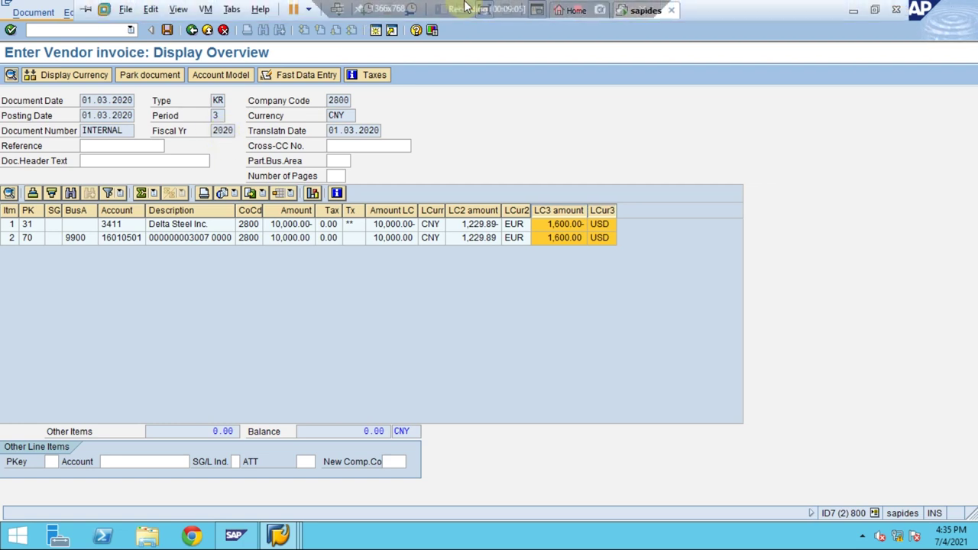
{"action": "mouse_move", "coordinate": [522, 6]}
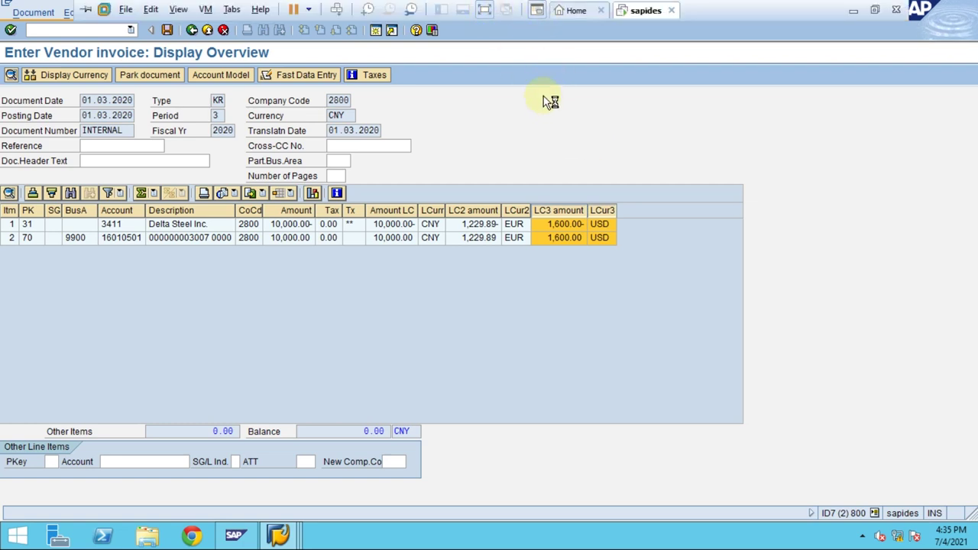
{"action": "key", "text": "ctrl+s"}
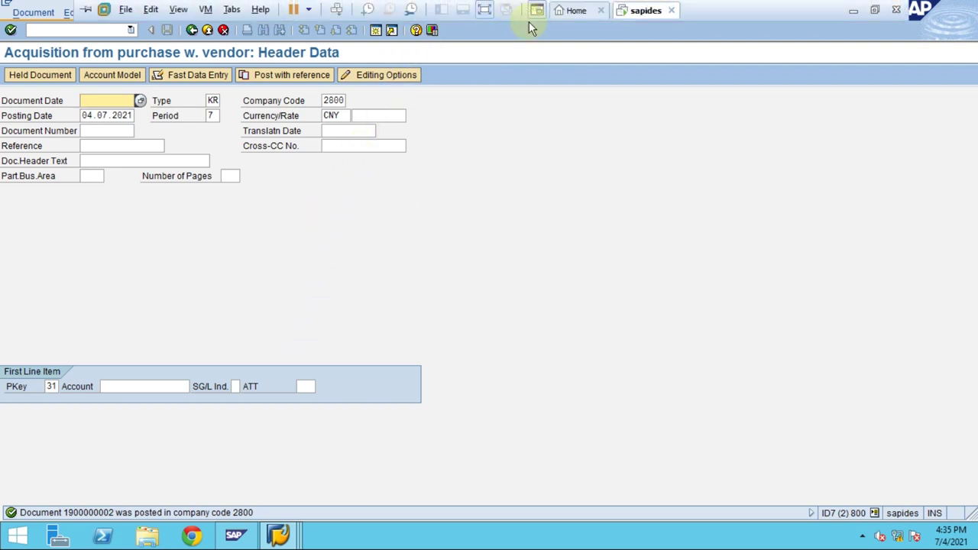
{"action": "mouse_move", "coordinate": [558, 9]}
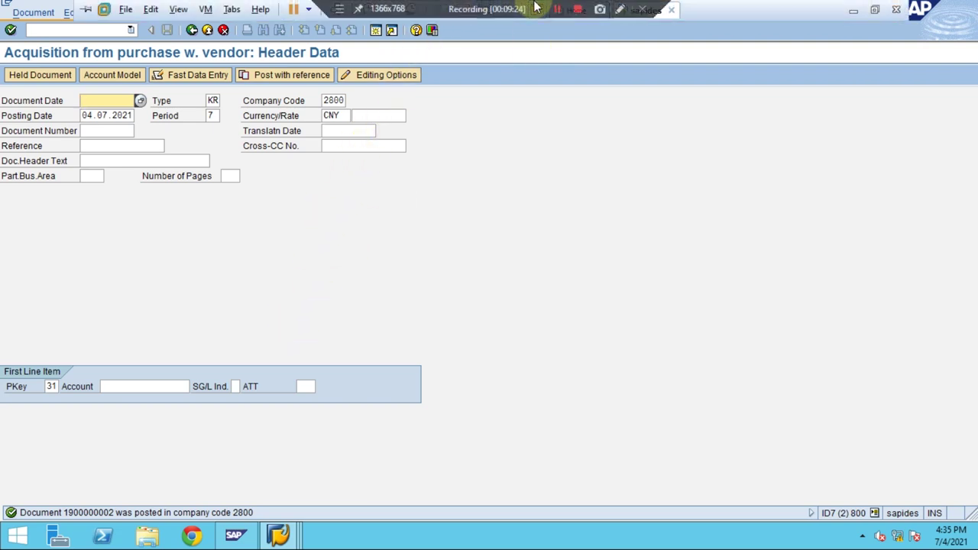
{"action": "left_click", "coordinate": [619, 9]}
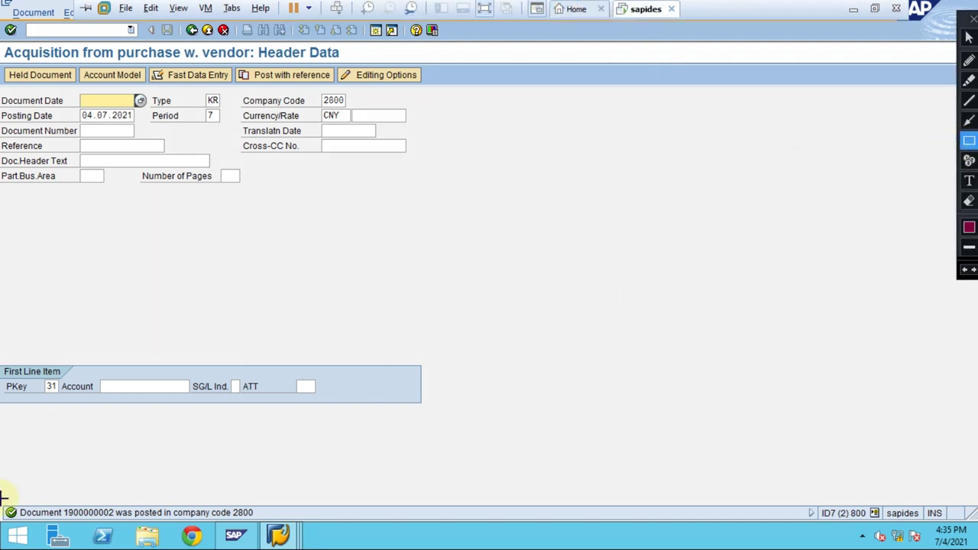
{"action": "mouse_move", "coordinate": [3, 501]}
{"action": "left_mouse_down"}
{"action": "mouse_move", "coordinate": [135, 529]}
{"action": "mouse_move", "coordinate": [262, 526]}
{"action": "left_mouse_up"}
{"action": "left_click", "coordinate": [969, 120]}
{"action": "left_click_drag", "start_coordinate": [119, 464], "coordinate": [92, 497]}
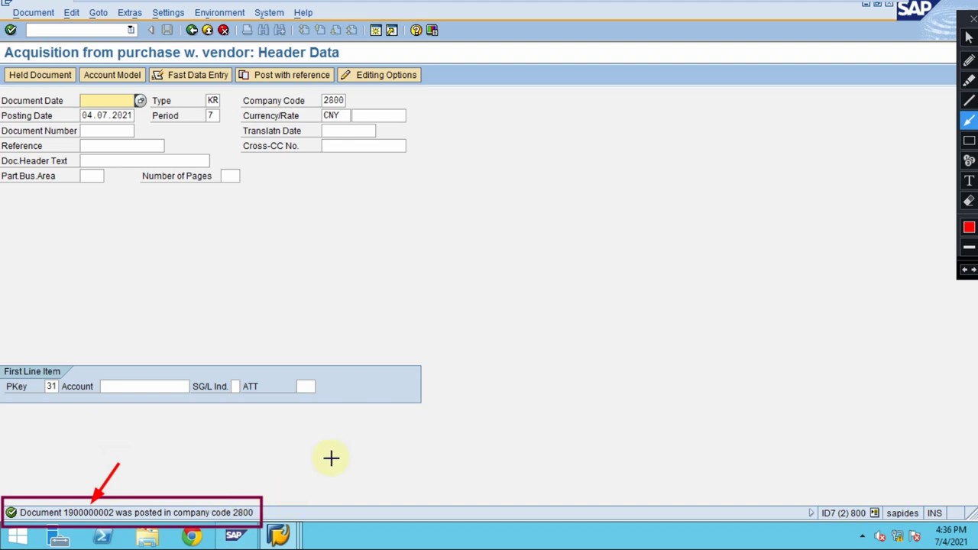
{"action": "key", "text": "Escape"}
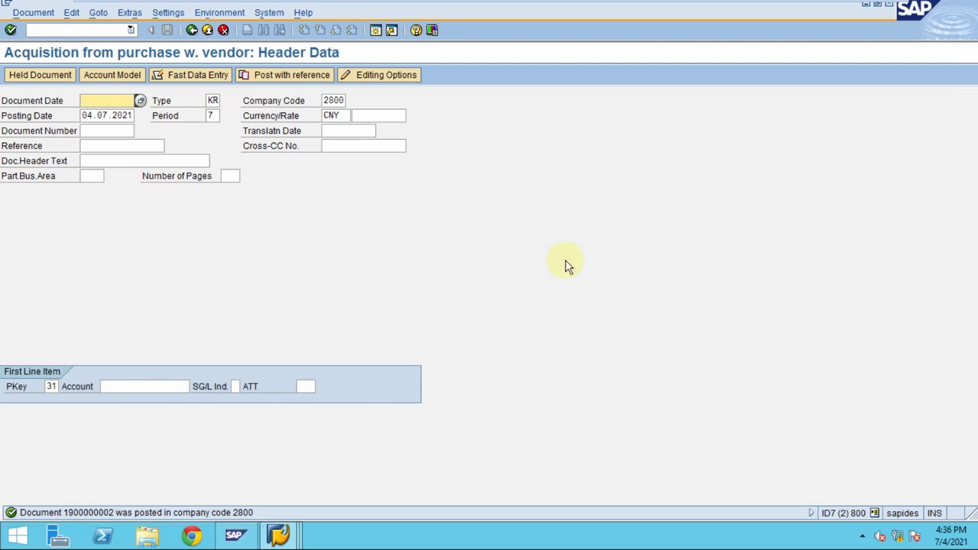
- Open asset 3007 via /nAS03 and review its values, master data and depreciation areas
{"action": "left_click", "coordinate": [66, 29]}
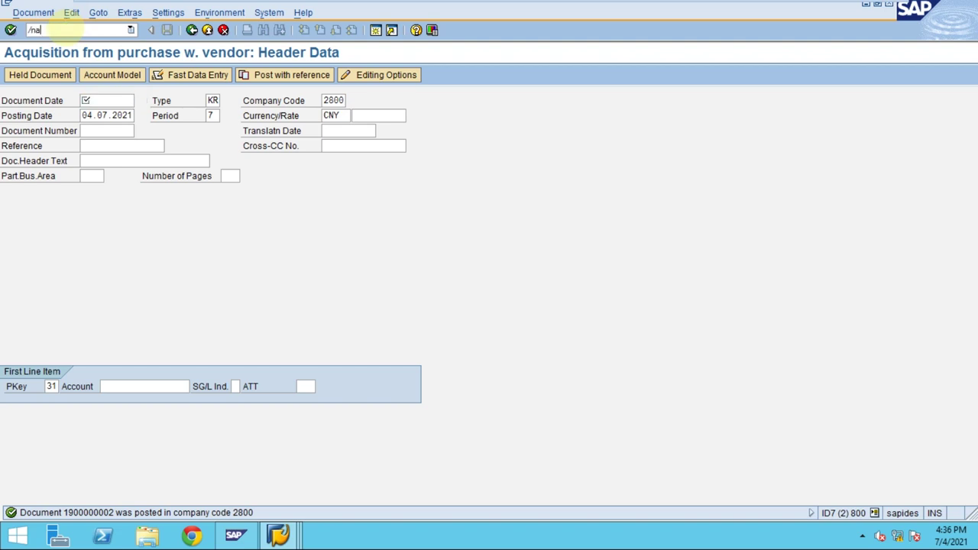
{"action": "type", "text": "/nas03"}
{"action": "key", "text": "Return"}
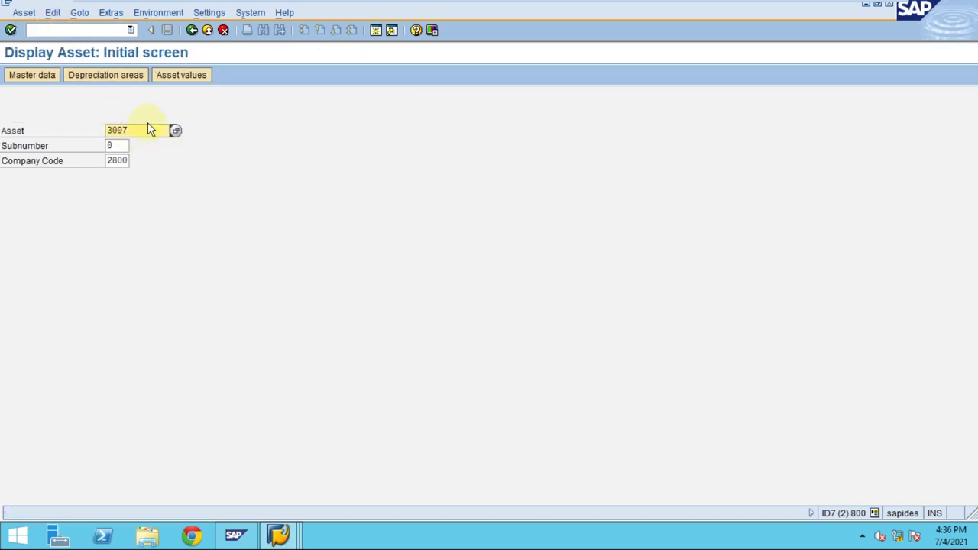
{"action": "left_click", "coordinate": [178, 75]}
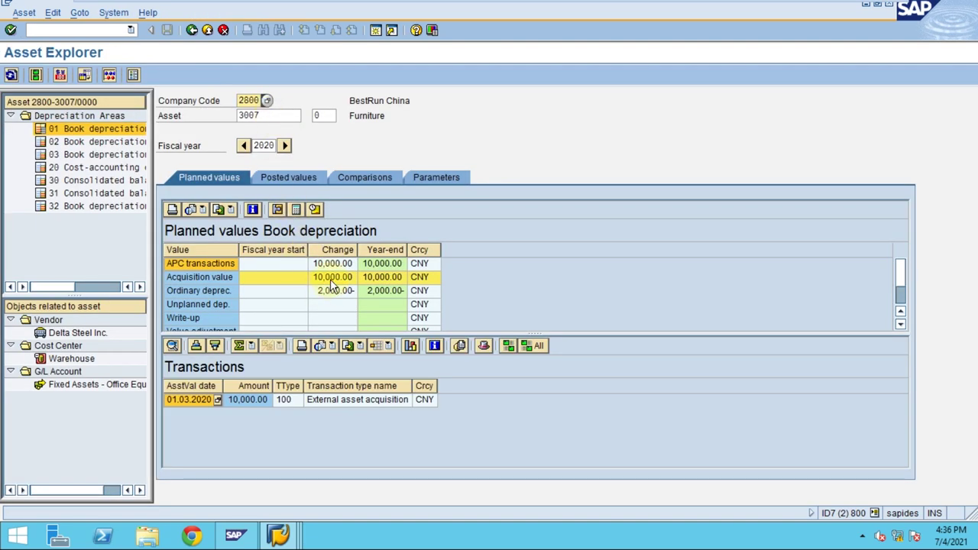
{"action": "left_click", "coordinate": [330, 279]}
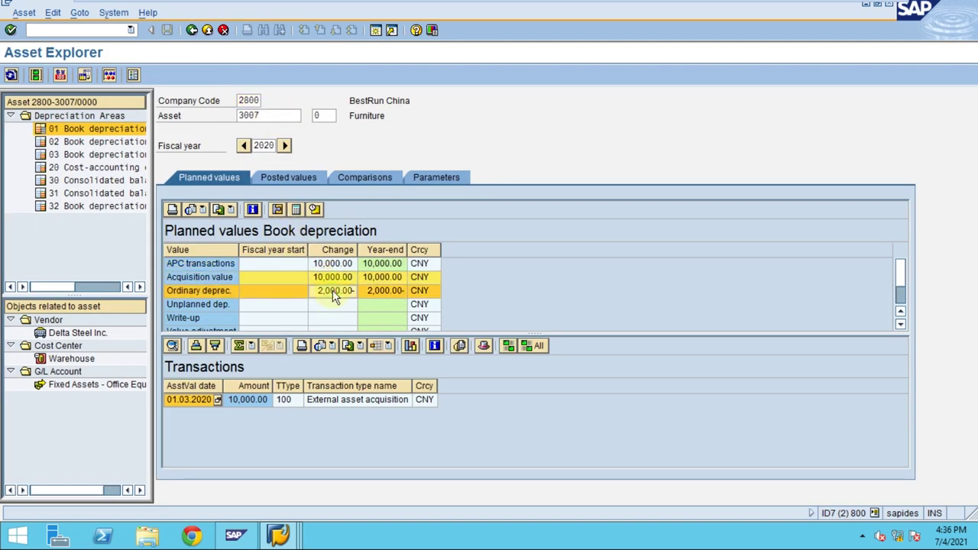
{"action": "left_click", "coordinate": [35, 74]}
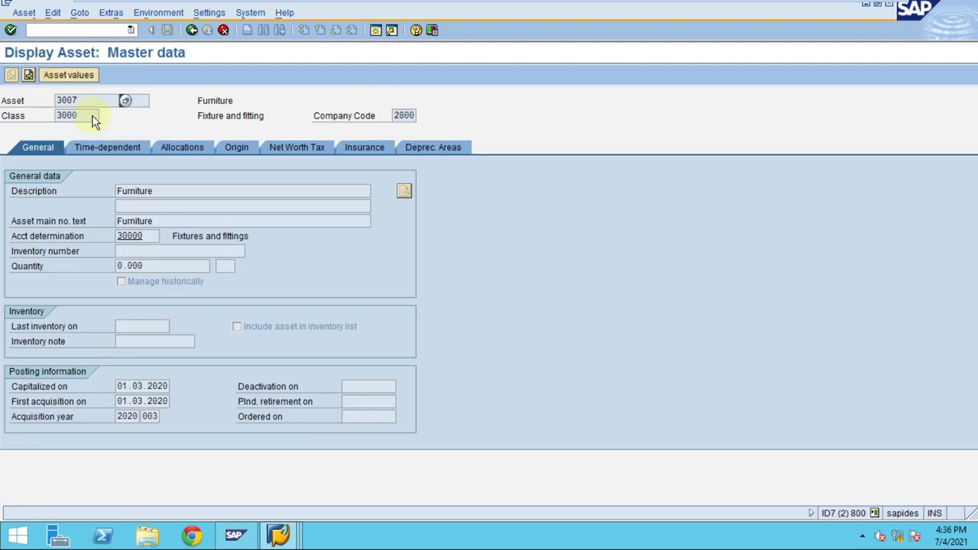
{"action": "left_click", "coordinate": [412, 146]}
{"action": "left_click", "coordinate": [223, 207]}
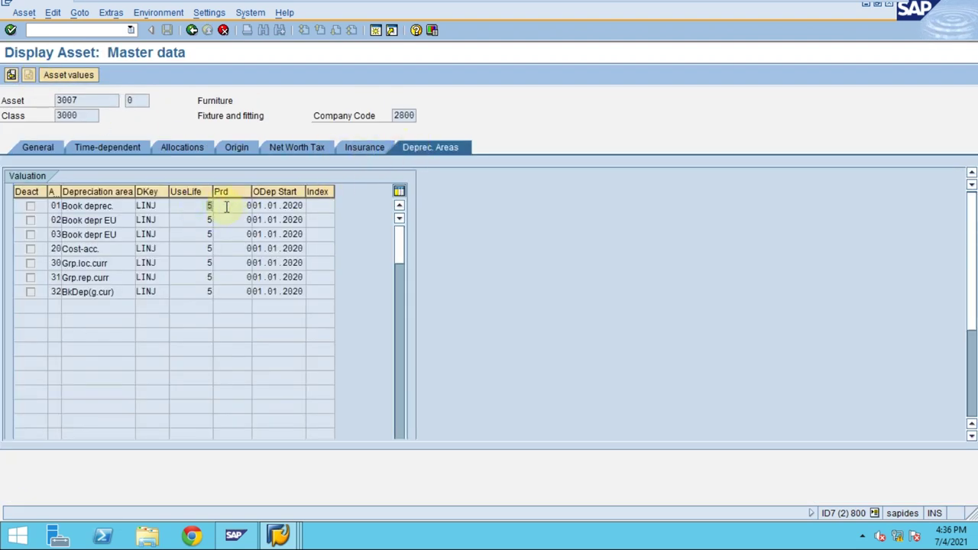
{"action": "left_click", "coordinate": [192, 31]}
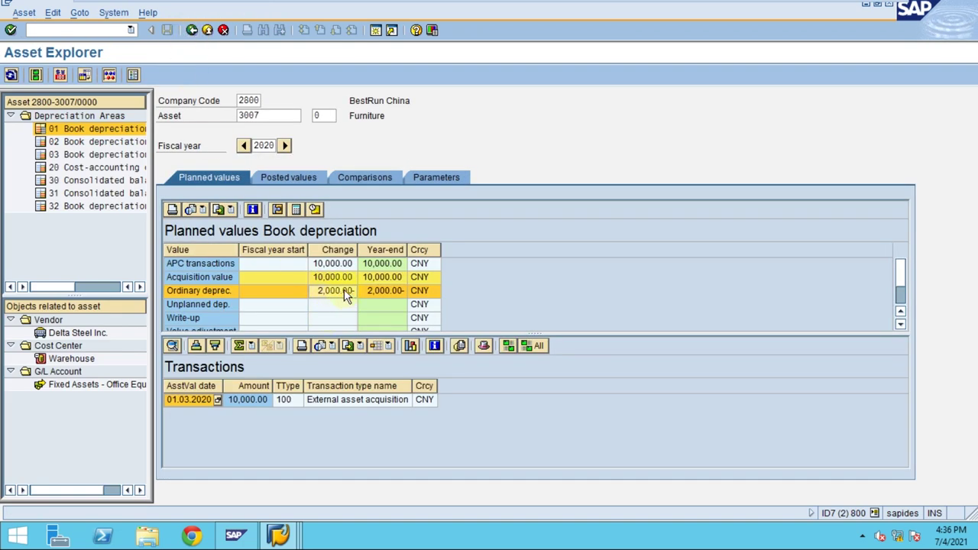
- Review asset 3007's posted depreciation for periods 3–5, then its 2020–2025 year comparison
{"action": "left_click", "coordinate": [277, 181]}
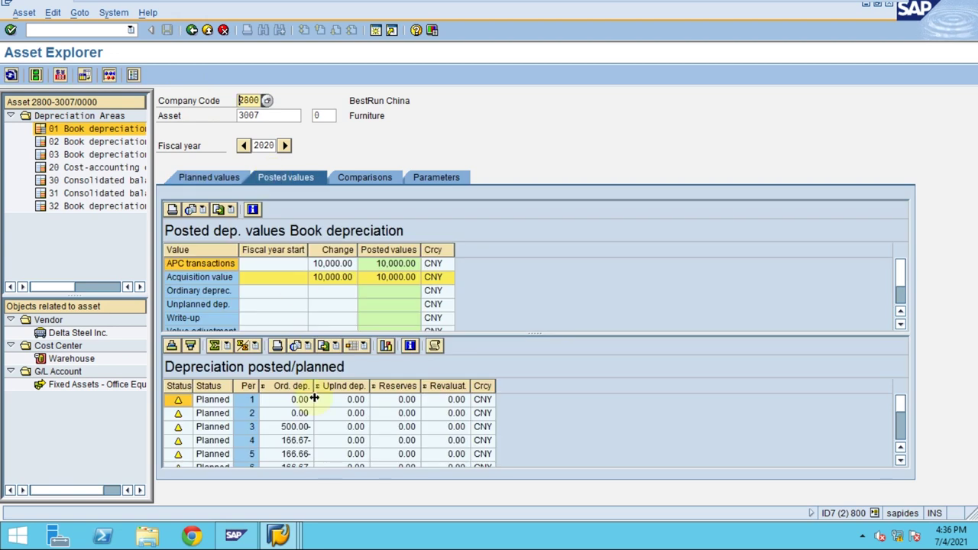
{"action": "left_click", "coordinate": [295, 430]}
{"action": "left_click", "coordinate": [295, 442]}
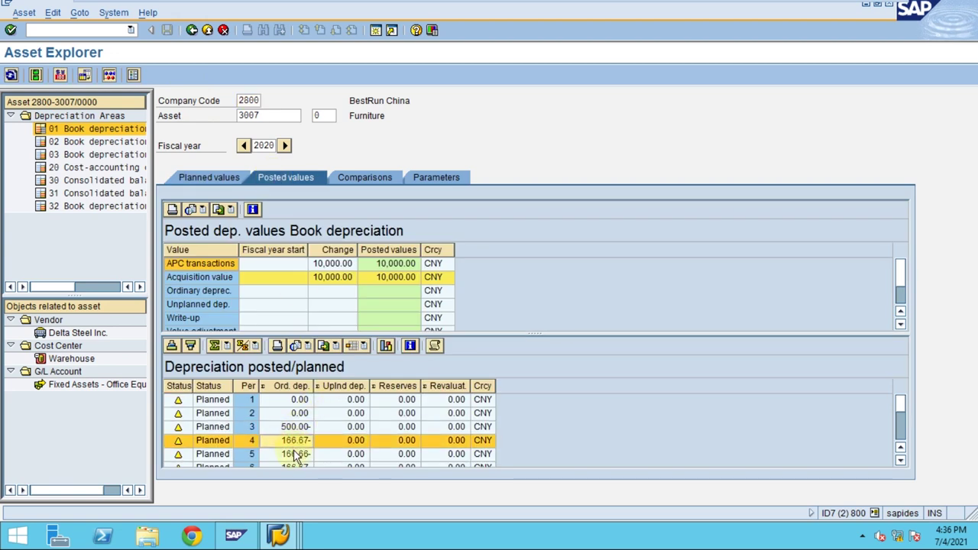
{"action": "left_click", "coordinate": [297, 454]}
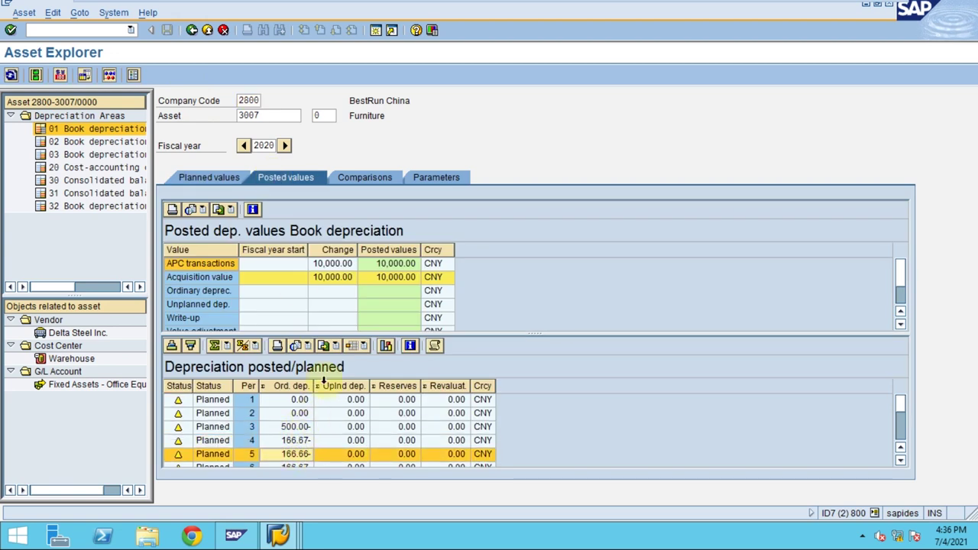
{"action": "left_click", "coordinate": [350, 174]}
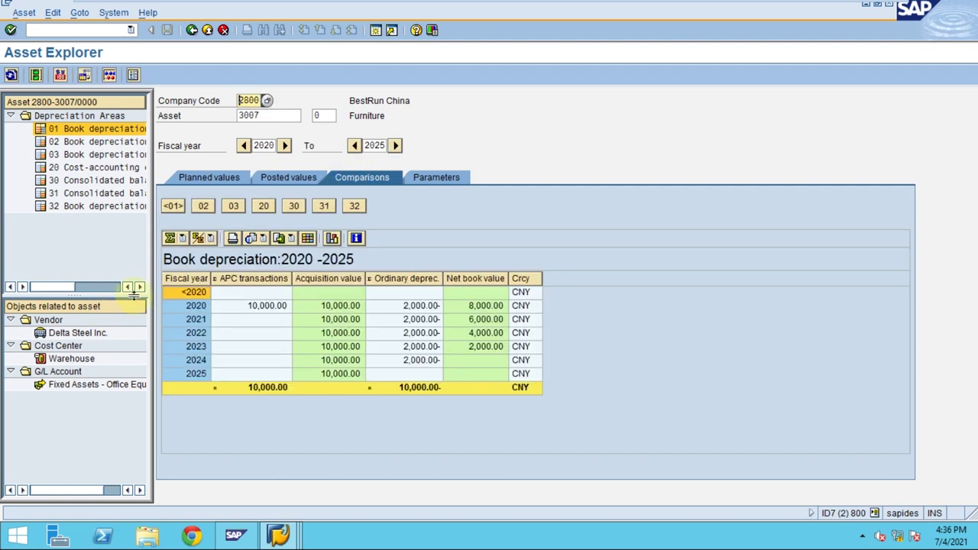
{"action": "left_click_drag", "start_coordinate": [151, 287], "coordinate": [348, 288]}
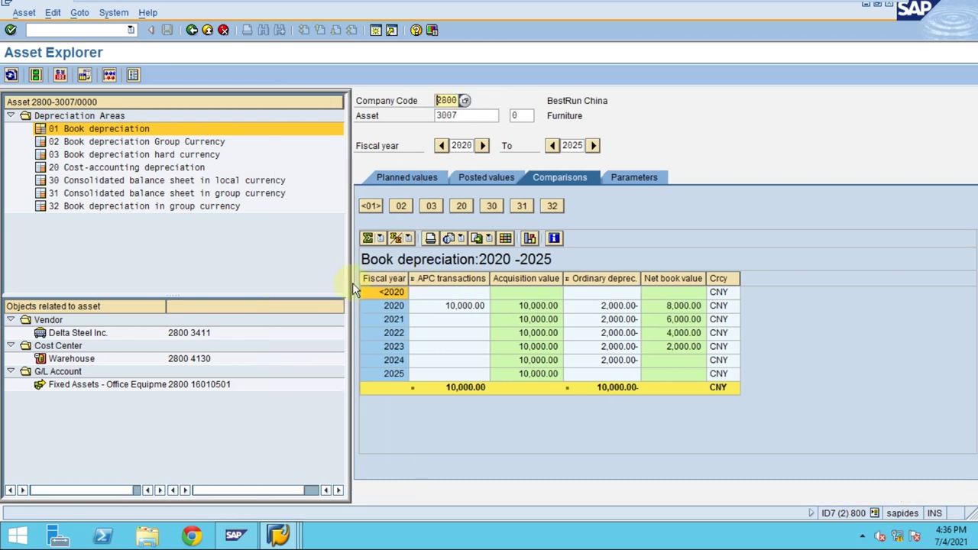